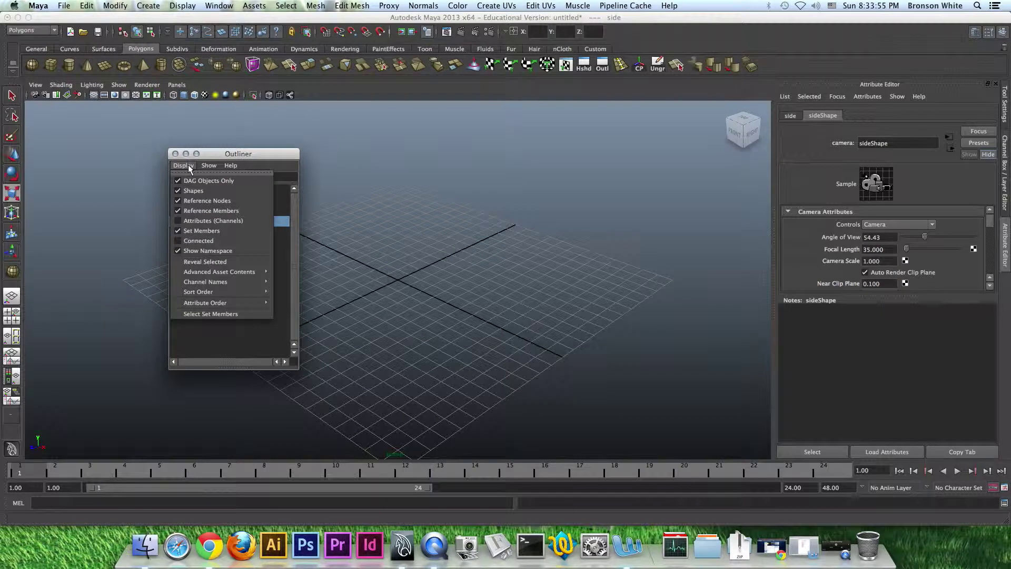
# Expand the persp camera to check its shape node, and turn off the display of shapes in the Outliner.
pyautogui.click(187, 165)
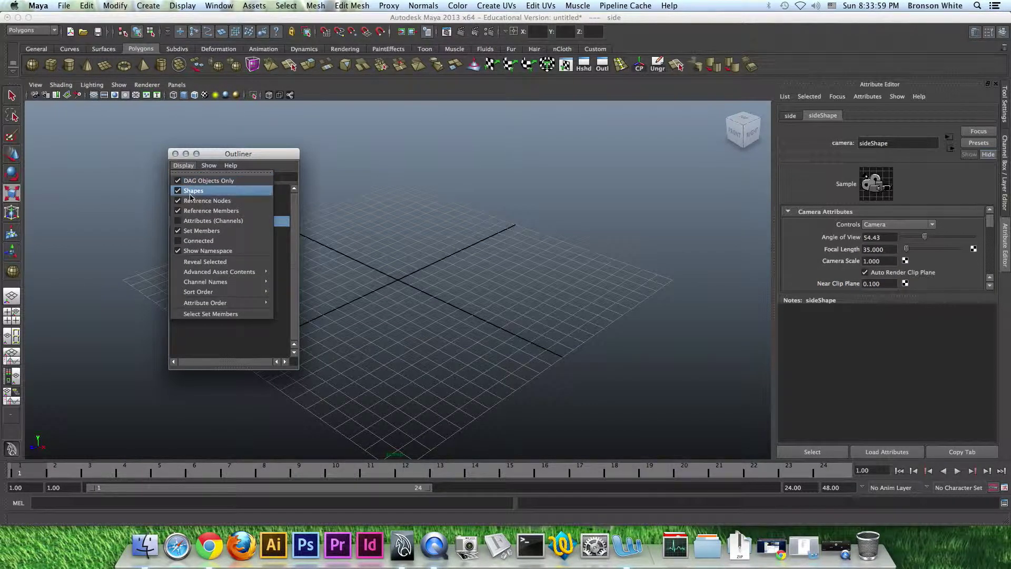
pyautogui.click(186, 164)
pyautogui.click(173, 190)
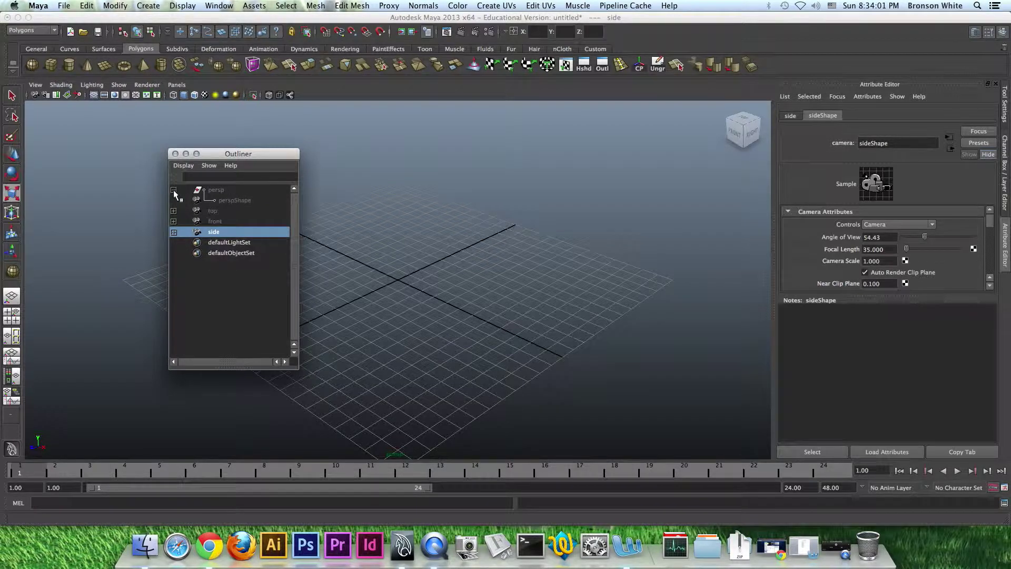
pyautogui.click(173, 187)
pyautogui.click(184, 166)
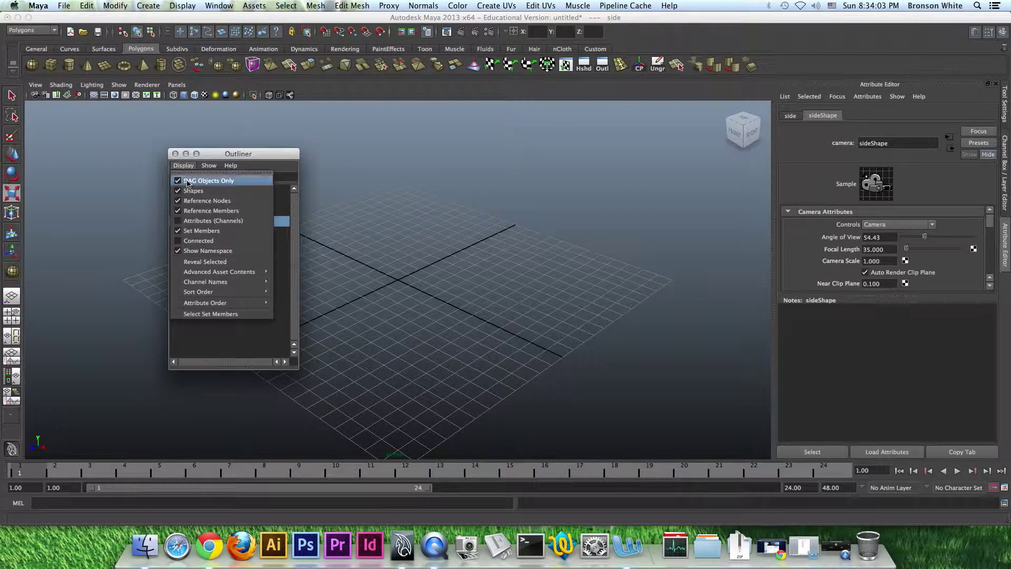
pyautogui.click(188, 192)
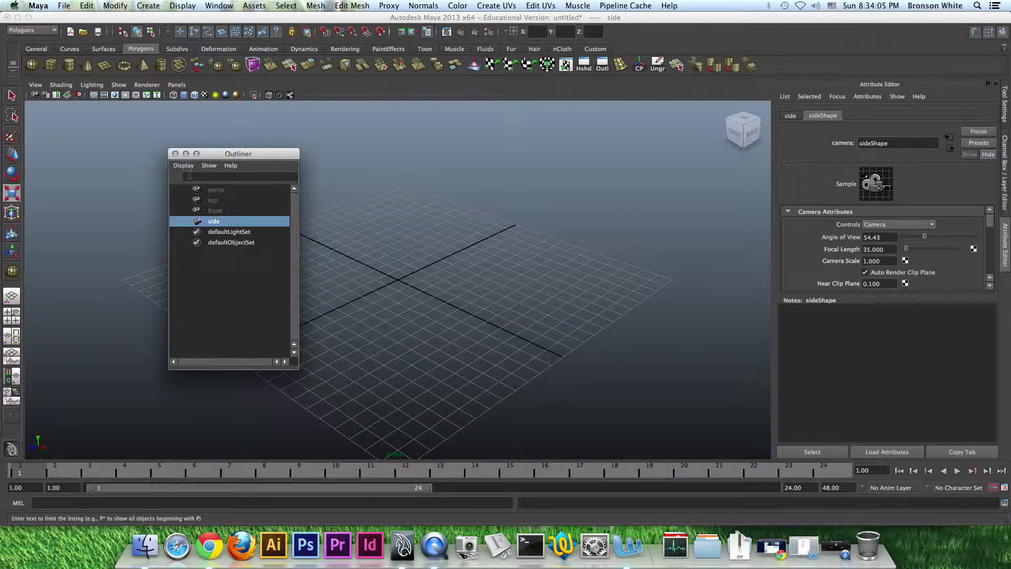
pyautogui.click(183, 165)
pyautogui.click(187, 165)
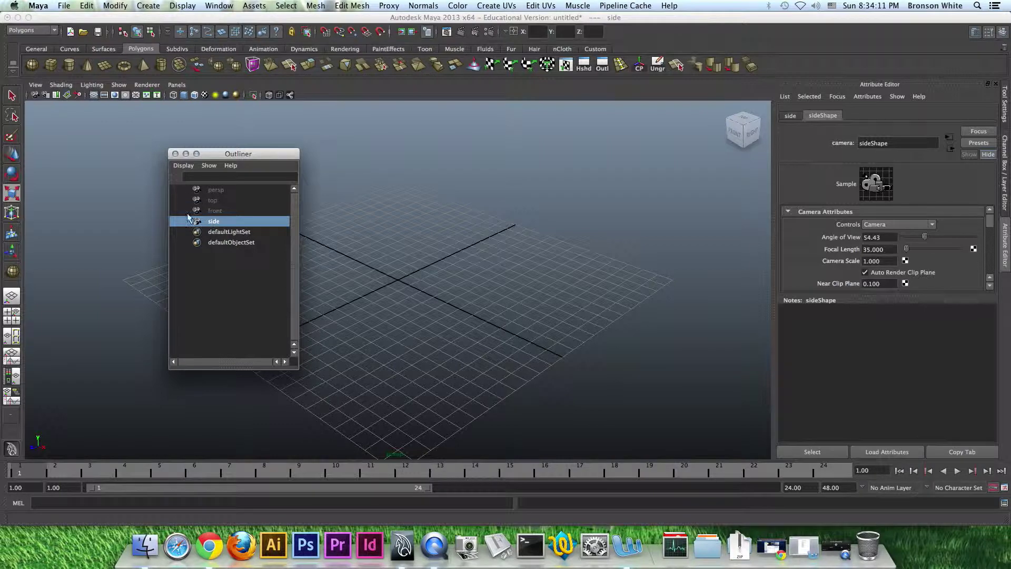
# Clear the side camera selection, and close and reopen the Outliner.
pyautogui.click(237, 278)
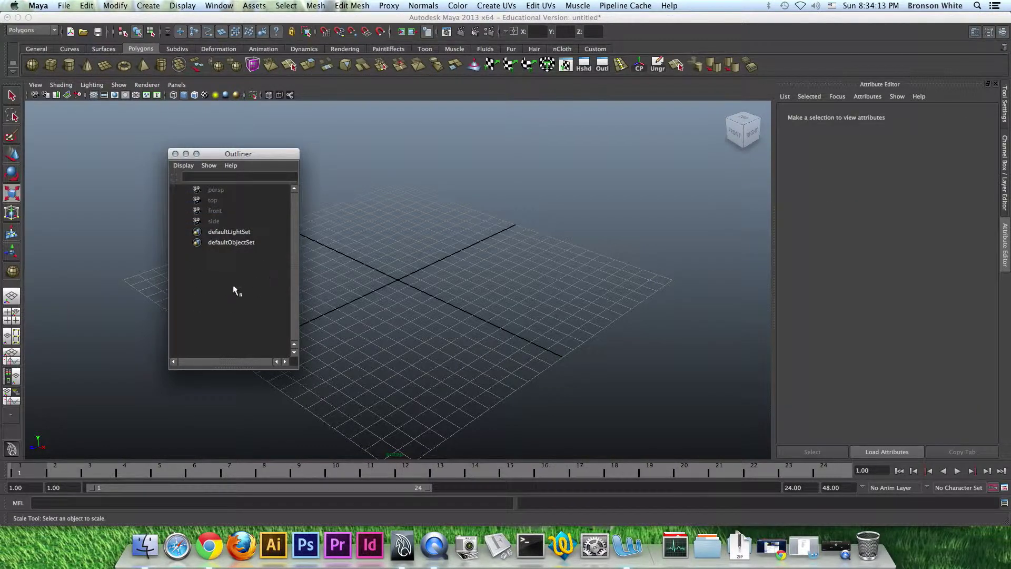
pyautogui.click(175, 154)
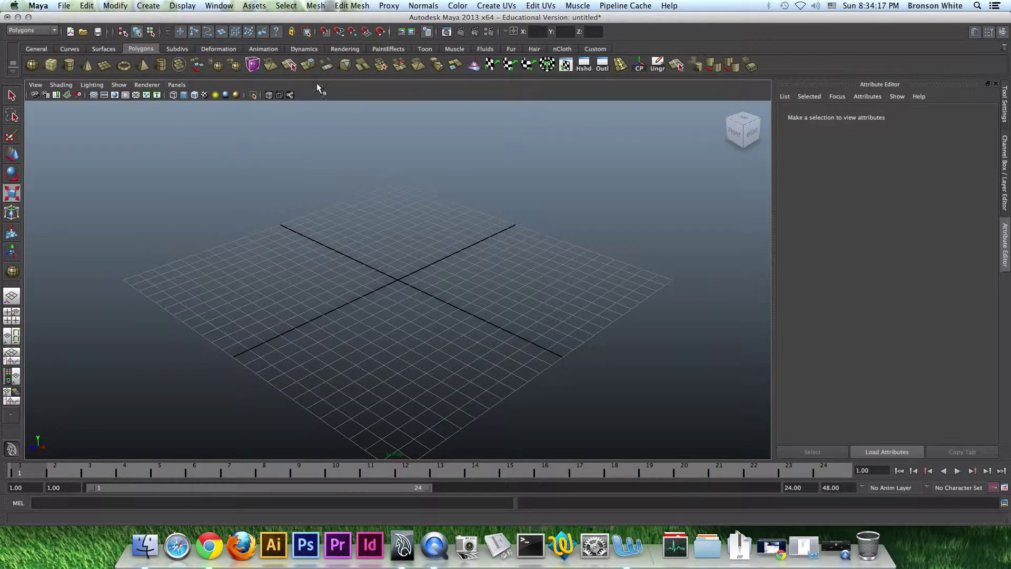
pyautogui.click(601, 65)
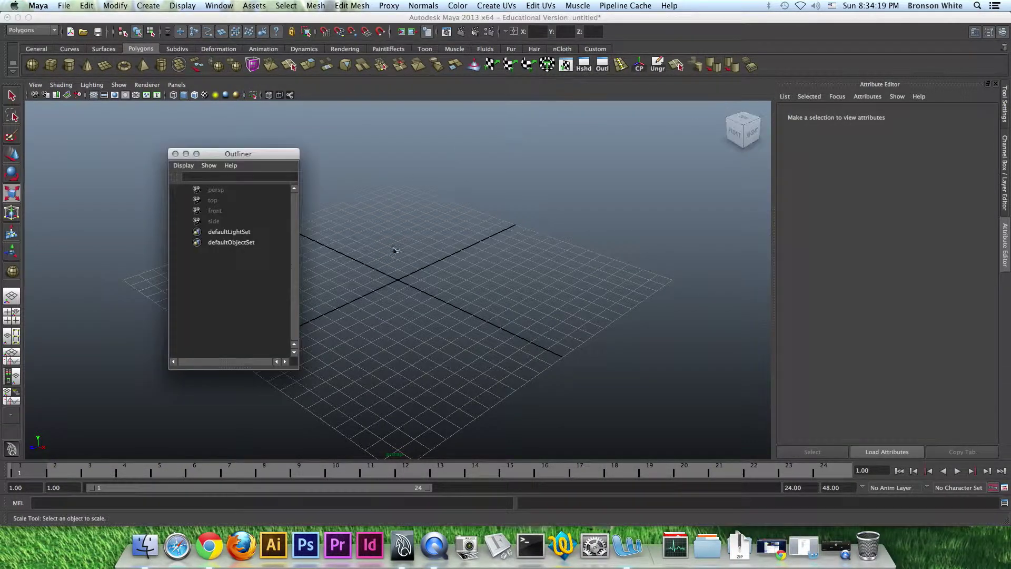
# Create a polygon plane centred on the grid and extending past its edges, with a polygon cube at its centre.
pyautogui.click(107, 67)
pyautogui.moveTo(403, 288); pyautogui.dragTo(722, 300)
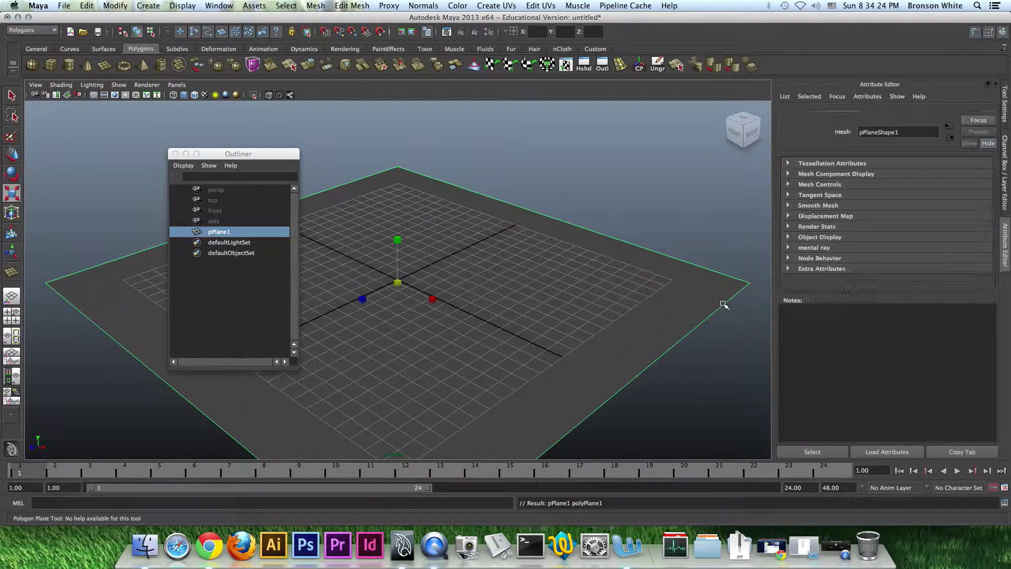
pyautogui.click(50, 65)
pyautogui.moveTo(404, 285); pyautogui.dragTo(462, 283)
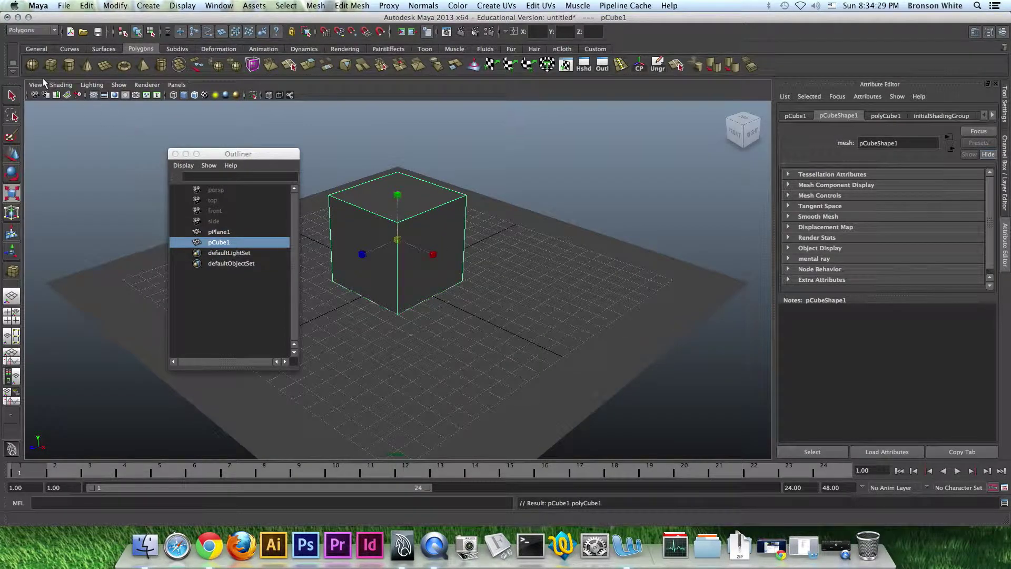
# Add a polygon sphere near the plane's right corner and a cone in front of the cube, leaving nothing selected.
pyautogui.click(32, 65)
pyautogui.moveTo(584, 283); pyautogui.dragTo(647, 287)
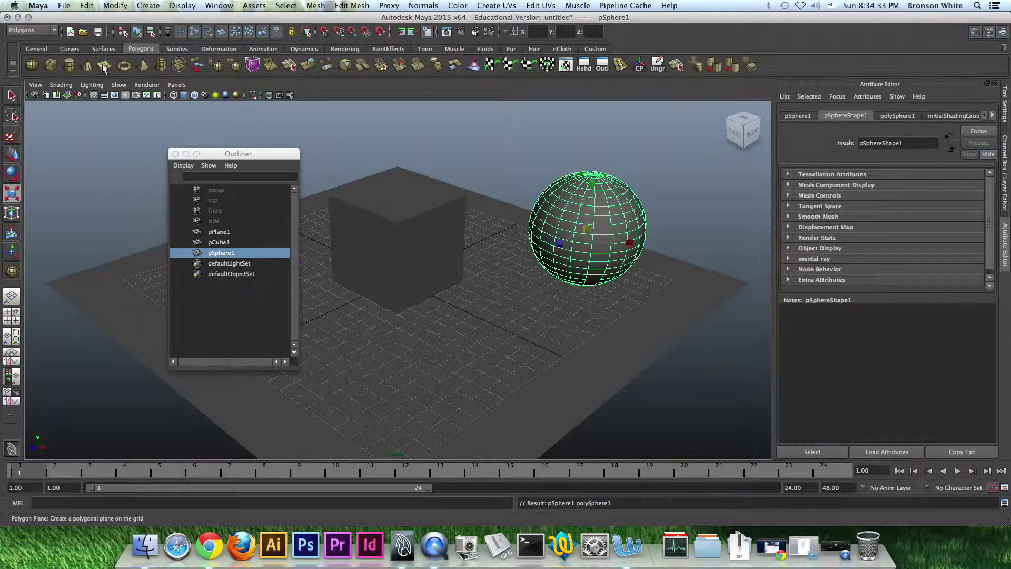
pyautogui.click(86, 66)
pyautogui.keyDown('shift'); pyautogui.moveTo(461, 359); pyautogui.dragTo(512, 356); pyautogui.keyUp('shift')
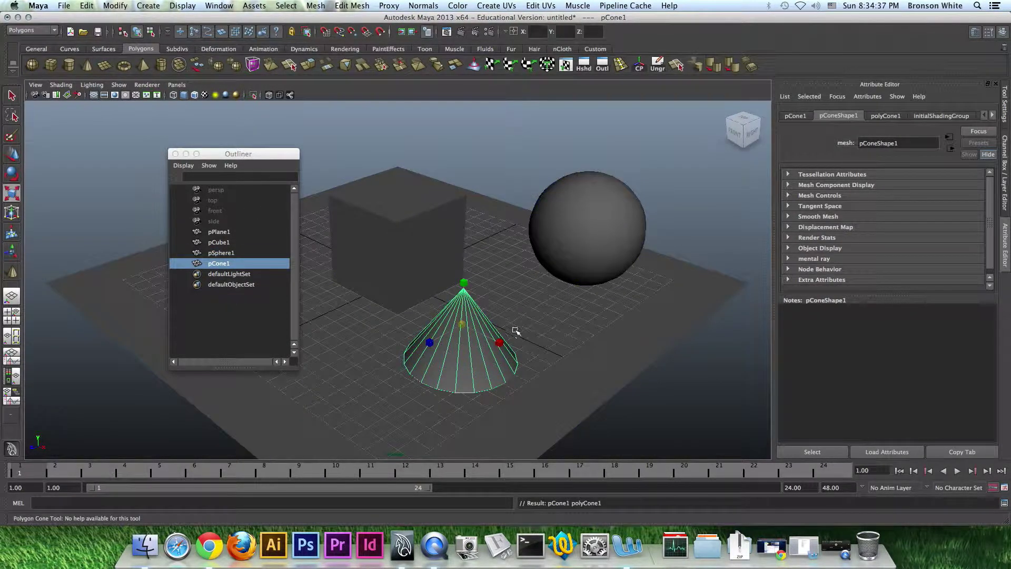
pyautogui.click(232, 304)
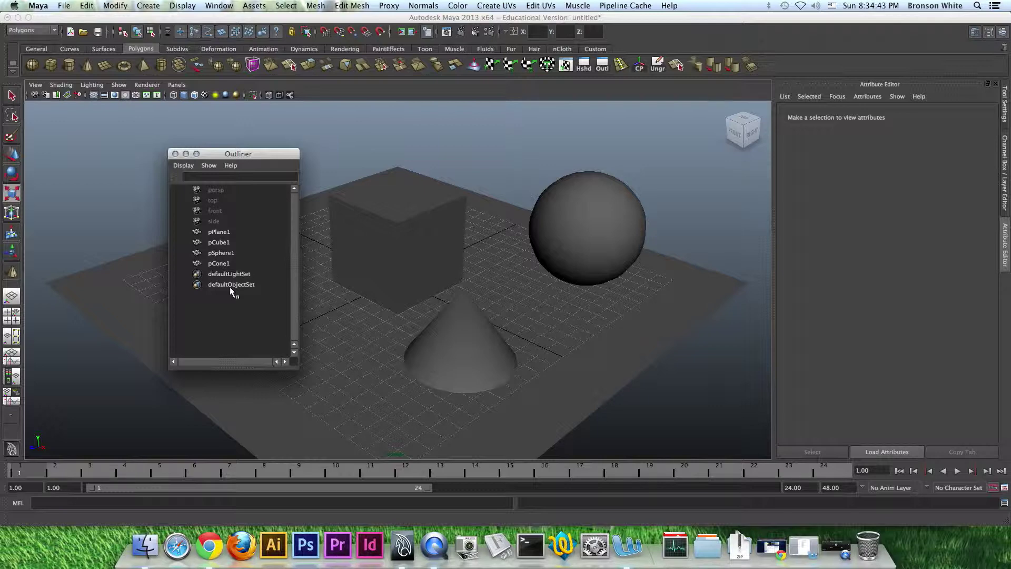
# Select the plane, cube, sphere and cone in turn from the Outliner to identify each object.
pyautogui.click(220, 232)
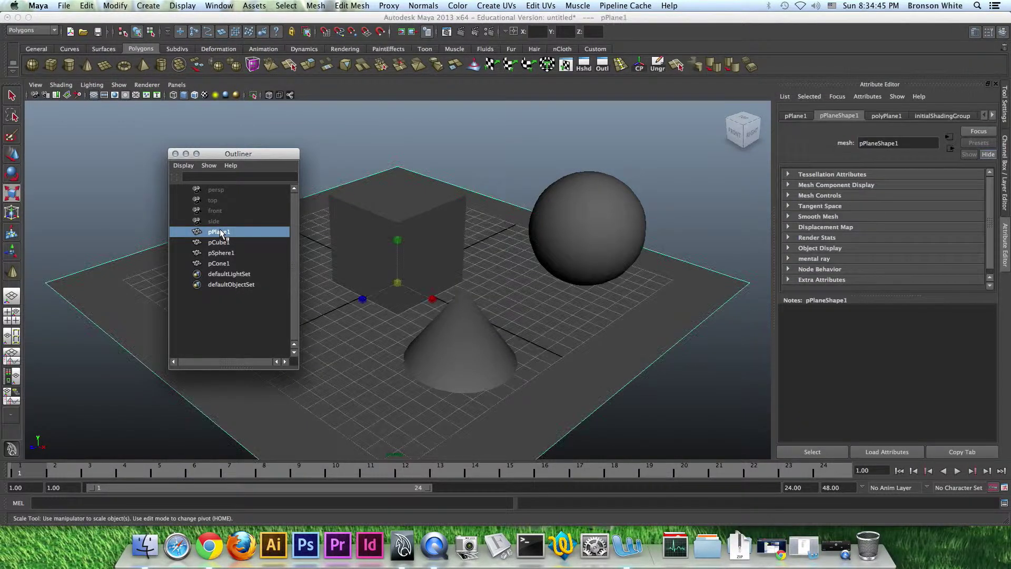
pyautogui.click(221, 242)
pyautogui.click(222, 253)
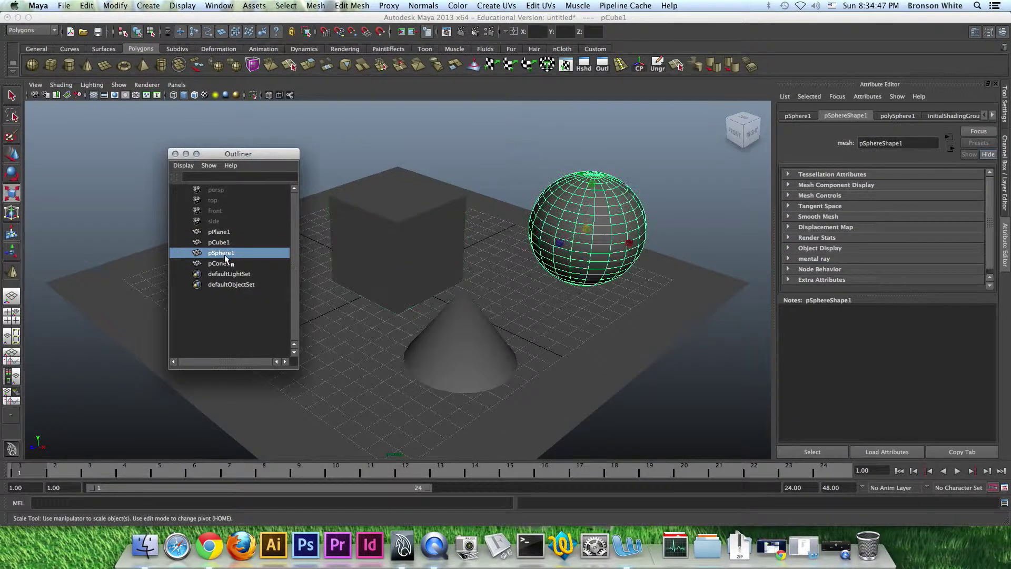
pyautogui.click(224, 264)
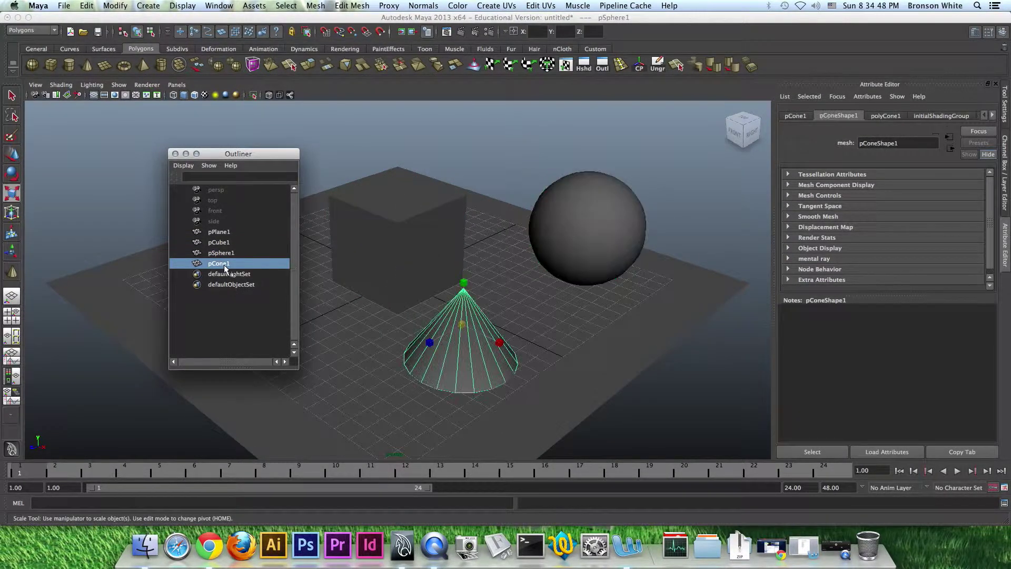
# Rename the plane as "middle cube" in the Outliner.
pyautogui.click(225, 232)
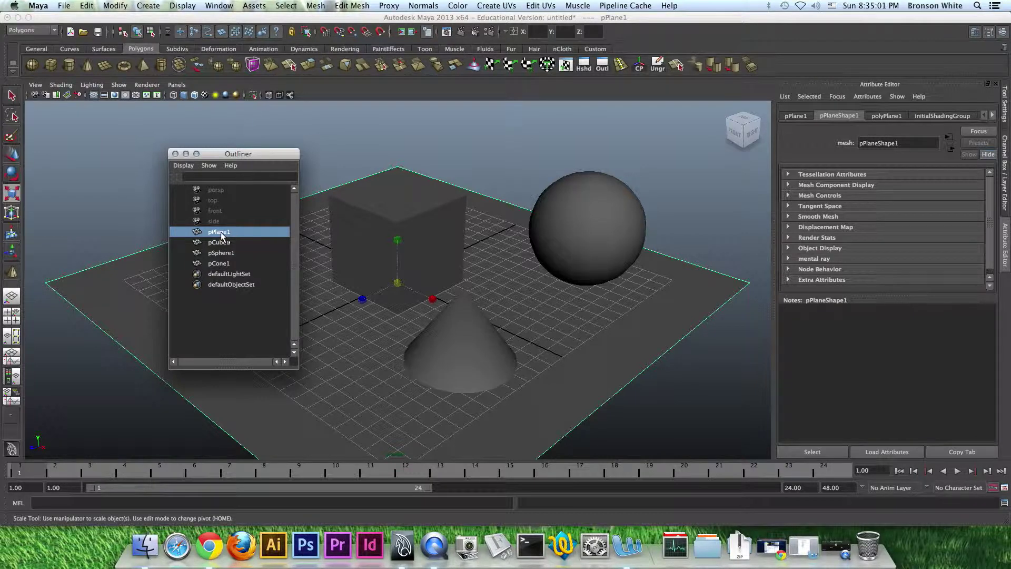
pyautogui.doubleClick(221, 232)
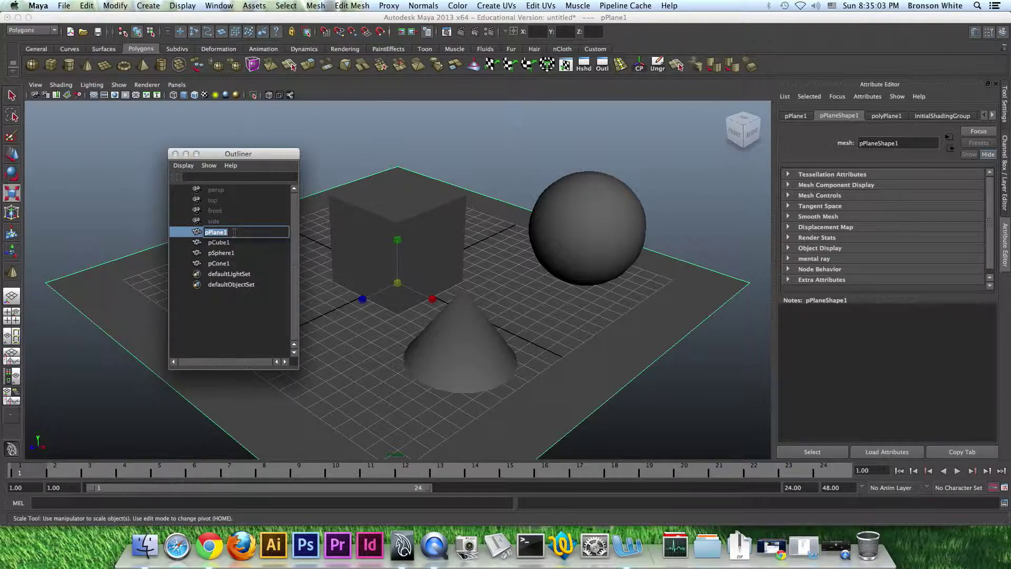
pyautogui.click(234, 232)
pyautogui.write('middle cube')
pyautogui.press('Return')
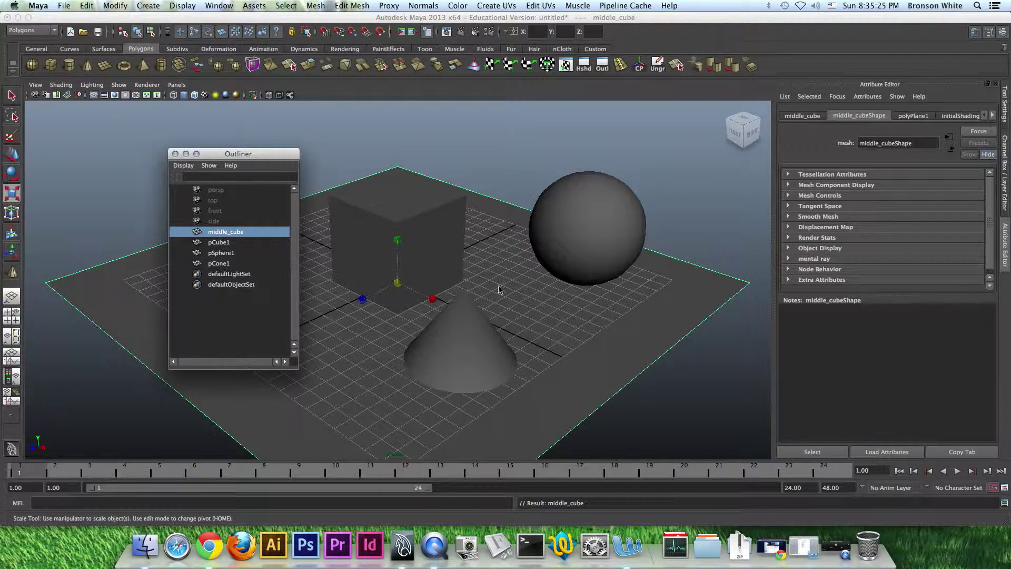
# Group the sphere, cube and cone, and check the group's members in the Outliner.
pyautogui.click(598, 226)
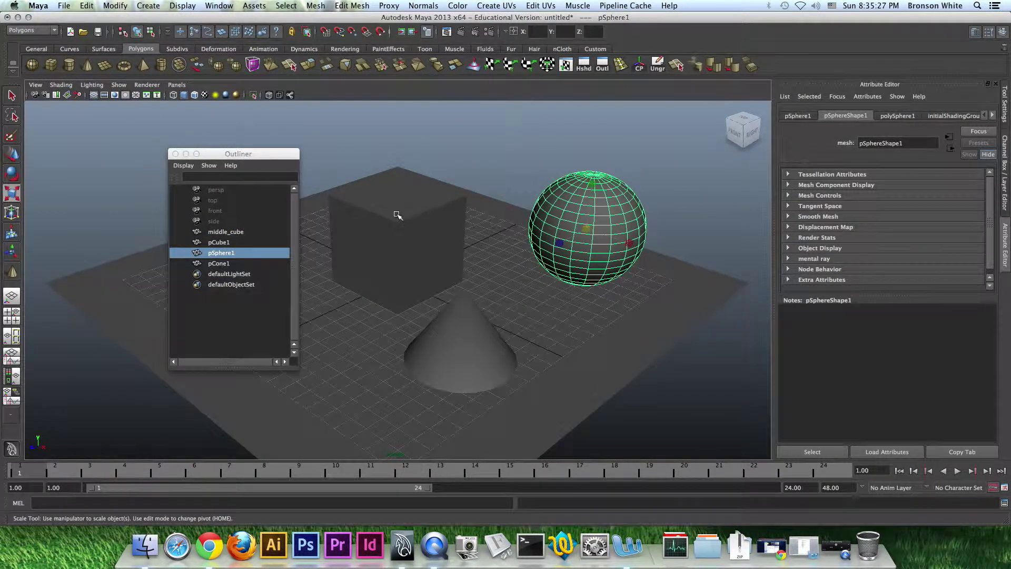
pyautogui.keyDown('shift'); pyautogui.click(399, 216); pyautogui.keyUp('shift')
pyautogui.keyDown('shift'); pyautogui.click(493, 350); pyautogui.keyUp('shift')
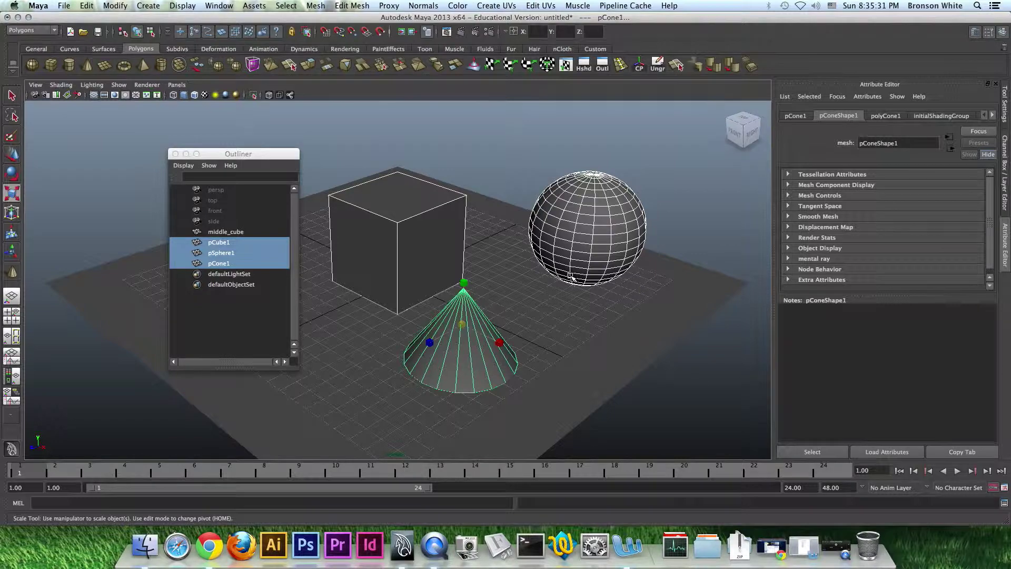
pyautogui.hotkey('ctrl', 'g')
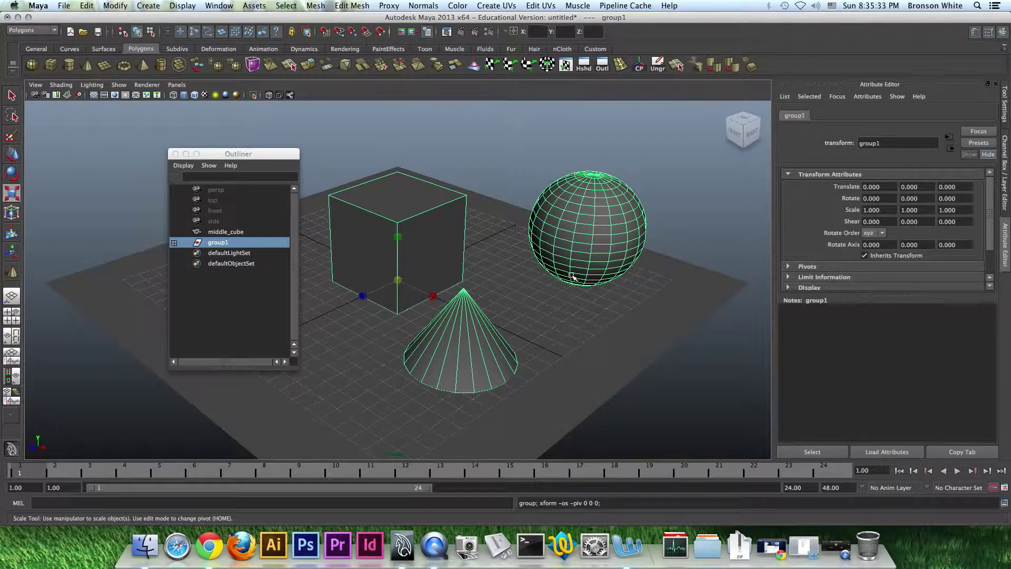
pyautogui.moveTo(479, 273)
pyautogui.keyDown('alt'); pyautogui.mouseDown()
pyautogui.moveTo(395, 263)
pyautogui.moveTo(395, 226)
pyautogui.moveTo(415, 210)
pyautogui.moveTo(537, 280)
pyautogui.moveTo(466, 279)
pyautogui.mouseUp(); pyautogui.keyUp('alt')
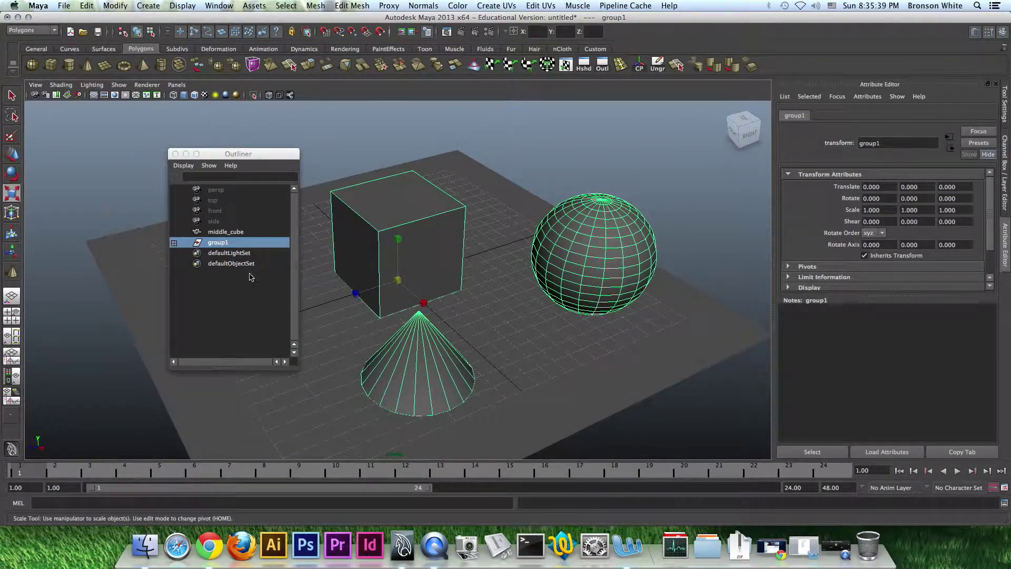
pyautogui.click(174, 243)
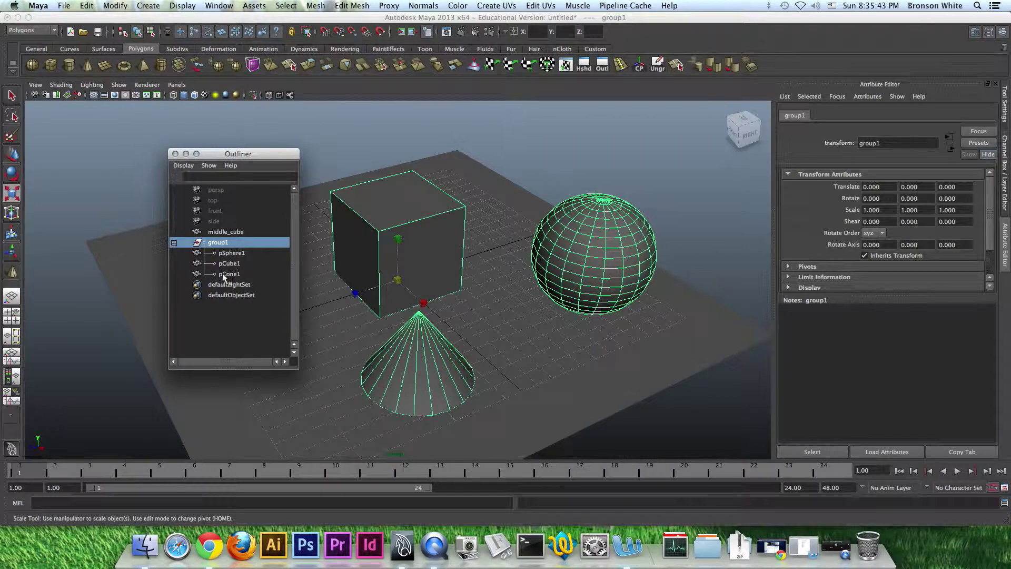
pyautogui.click(173, 243)
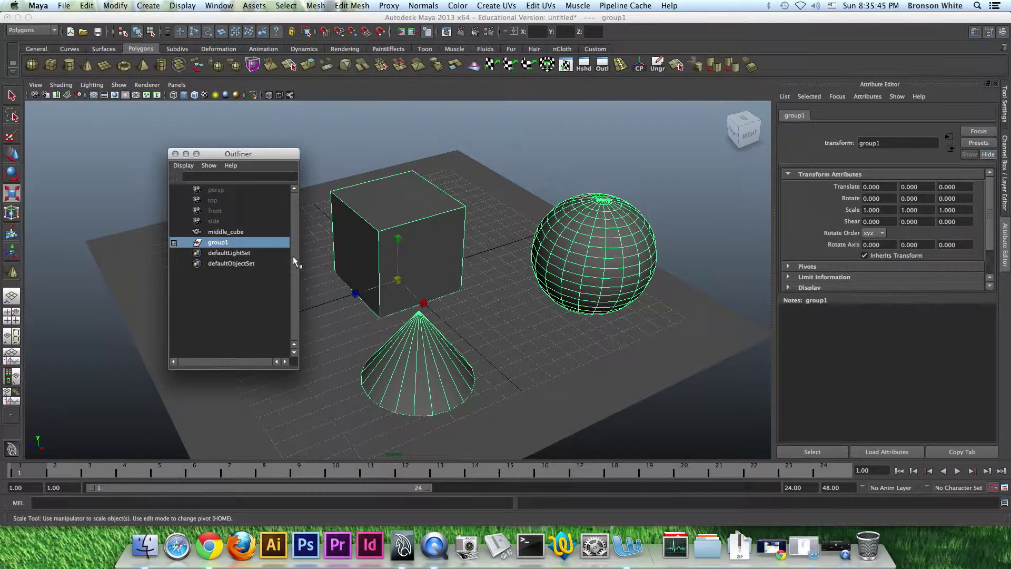
# Rename the group containing the sphere, cube and cone as "New Group".
pyautogui.doubleClick(216, 243)
pyautogui.write('New Group')
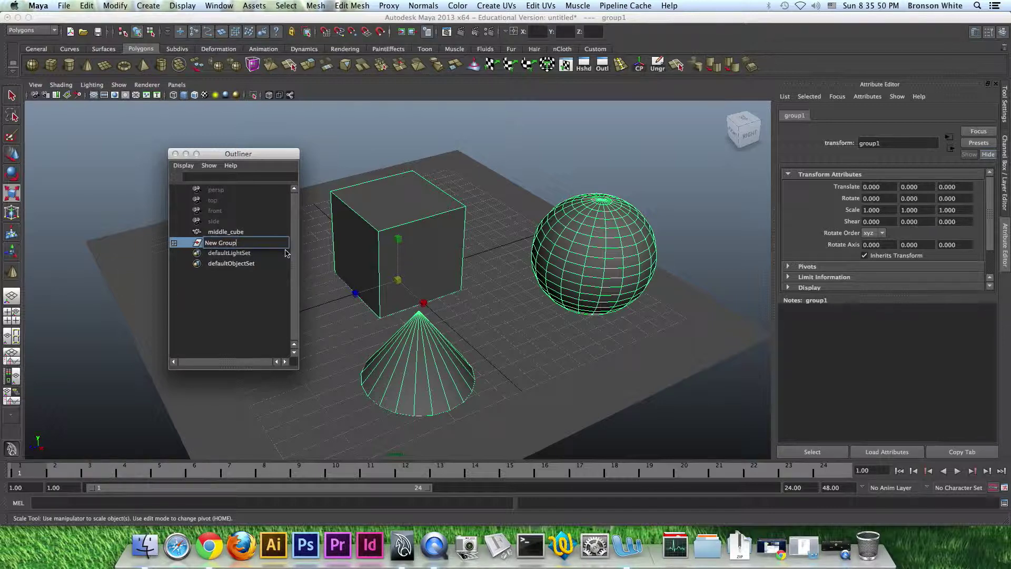
pyautogui.press('Return')
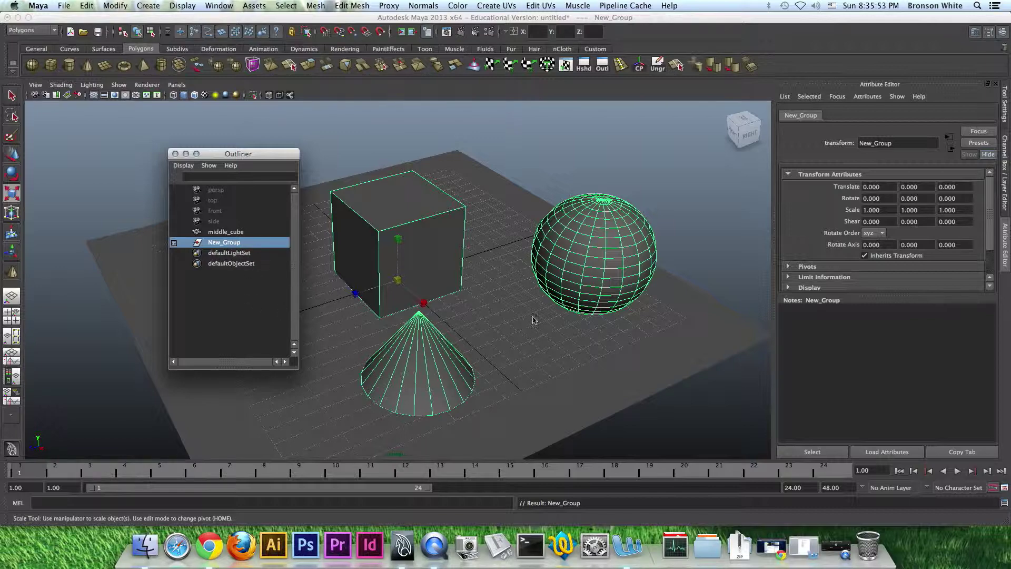
# Examine the grouped cube, sphere and cone and the position of the group's pivot from several angles and distances.
pyautogui.keyDown('alt'); pyautogui.moveTo(559, 291); pyautogui.dragTo(437, 289); pyautogui.keyUp('alt')
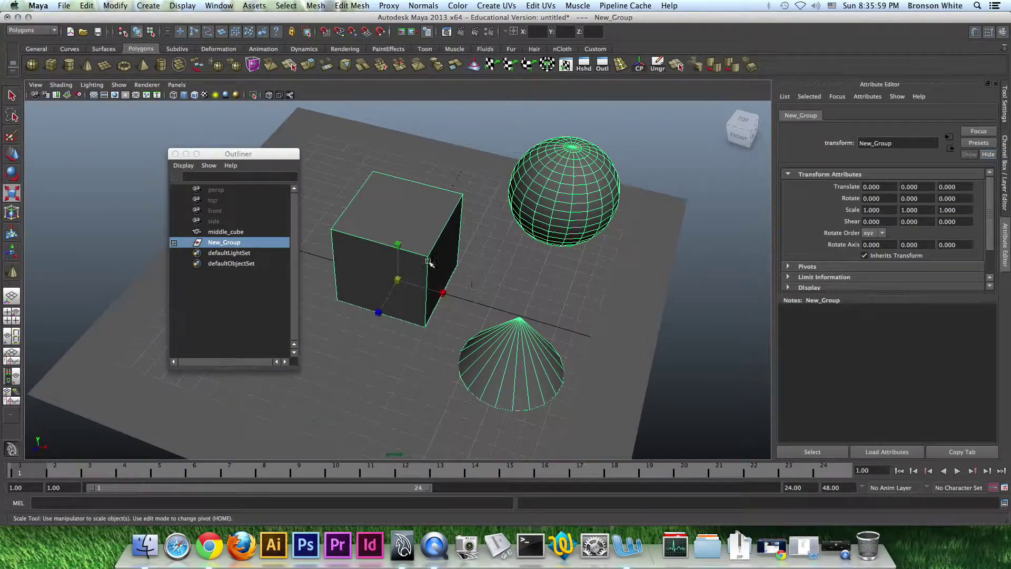
pyautogui.keyDown('alt'); pyautogui.moveTo(520, 249); pyautogui.dragTo(492, 280); pyautogui.keyUp('alt')
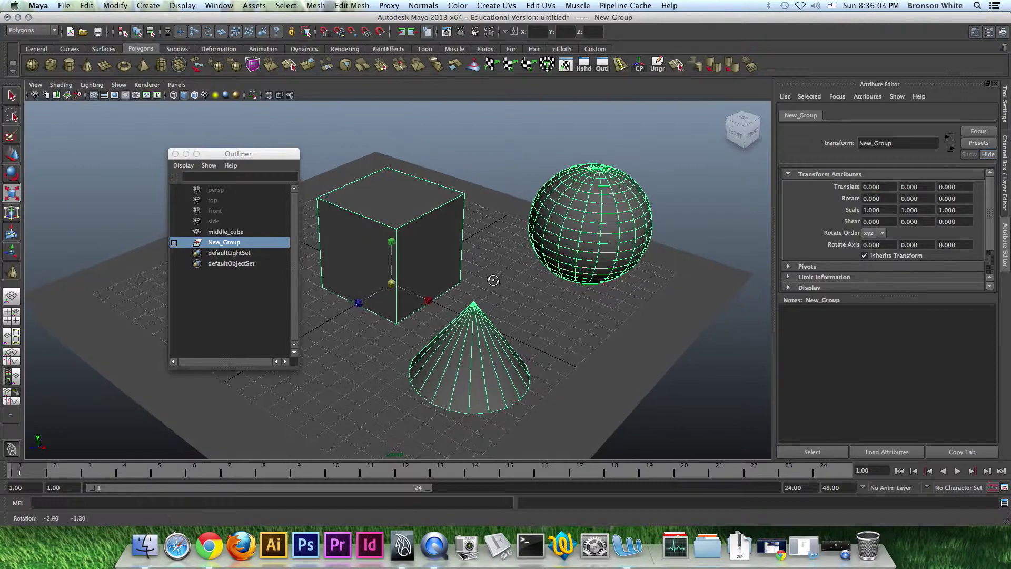
pyautogui.keyDown('alt'); pyautogui.moveTo(495, 242); pyautogui.dragTo(551, 282); pyautogui.keyUp('alt')
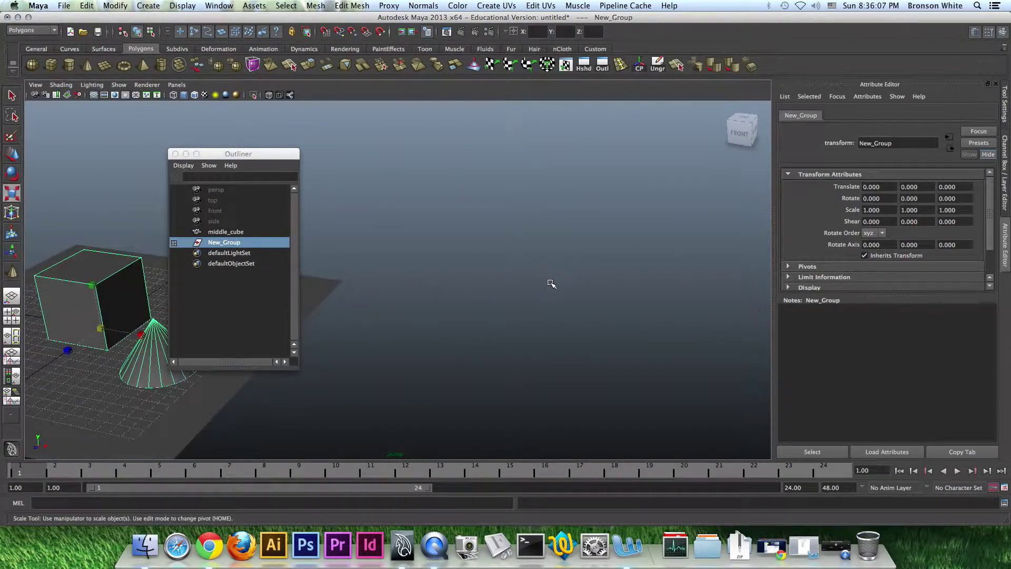
pyautogui.keyDown('alt'); pyautogui.moveTo(450, 270); pyautogui.dragTo(602, 242, button='middle'); pyautogui.keyUp('alt')
pyautogui.keyDown('alt'); pyautogui.moveTo(603, 241); pyautogui.dragTo(466, 254); pyautogui.keyUp('alt')
pyautogui.keyDown('alt'); pyautogui.moveTo(466, 254); pyautogui.dragTo(642, 258, button='middle'); pyautogui.keyUp('alt')
pyautogui.keyDown('alt'); pyautogui.moveTo(489, 290); pyautogui.dragTo(519, 297, button='right'); pyautogui.keyUp('alt')
pyautogui.keyDown('alt'); pyautogui.moveTo(542, 232); pyautogui.dragTo(482, 263, button='middle'); pyautogui.keyUp('alt')
pyautogui.keyDown('alt'); pyautogui.moveTo(495, 269); pyautogui.dragTo(564, 275, button='right'); pyautogui.keyUp('alt')
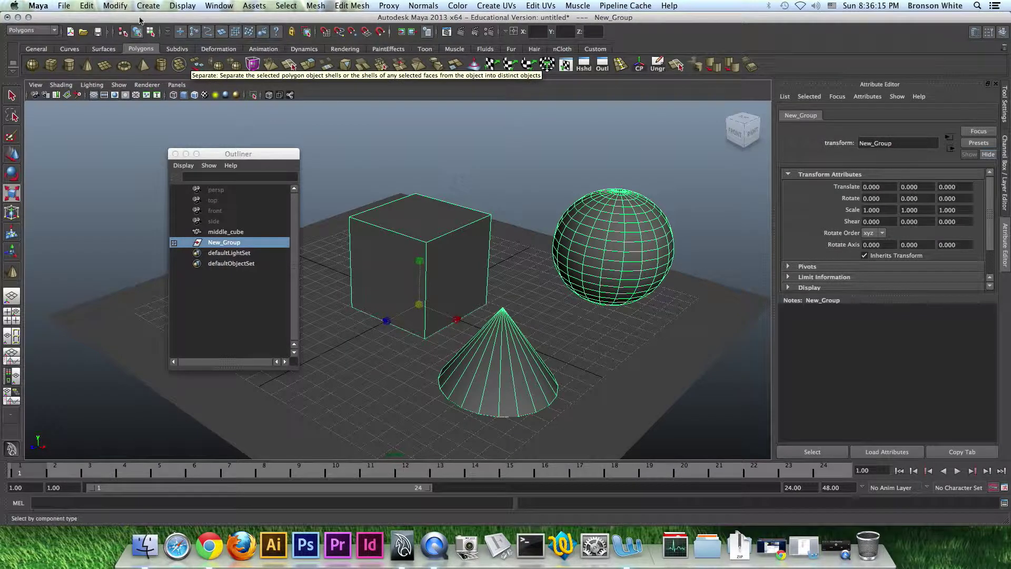
# Center the pivot of New_Group among its three objects and clear the selection.
pyautogui.click(116, 5)
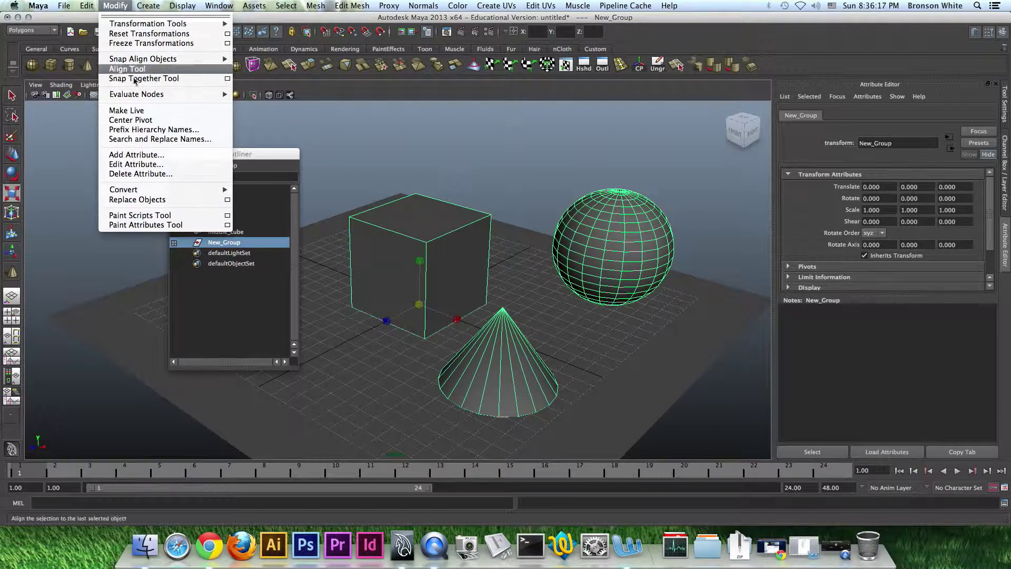
pyautogui.click(146, 121)
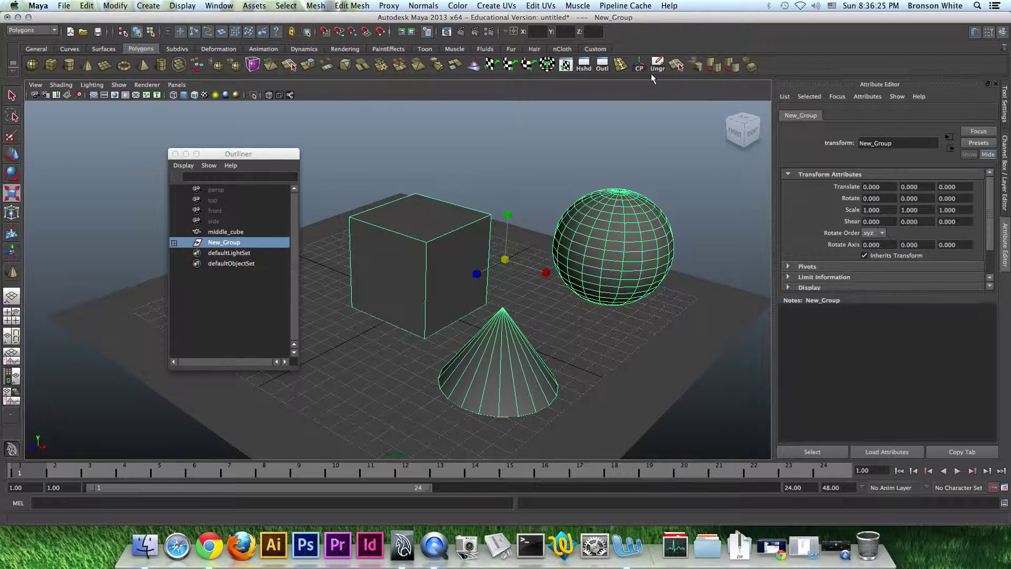
pyautogui.keyDown('alt'); pyautogui.moveTo(600, 292); pyautogui.dragTo(536, 279); pyautogui.keyUp('alt')
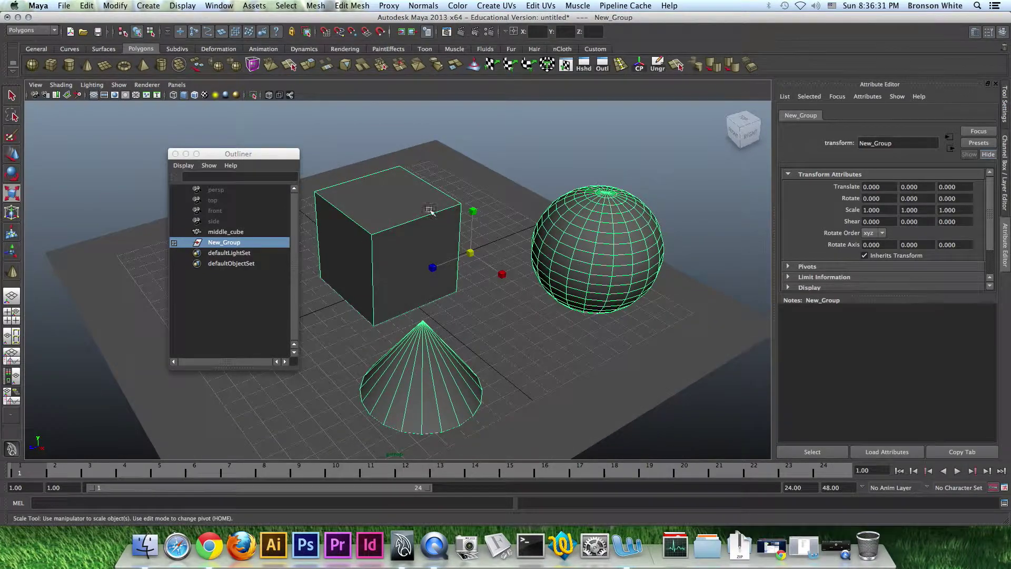
pyautogui.click(574, 151)
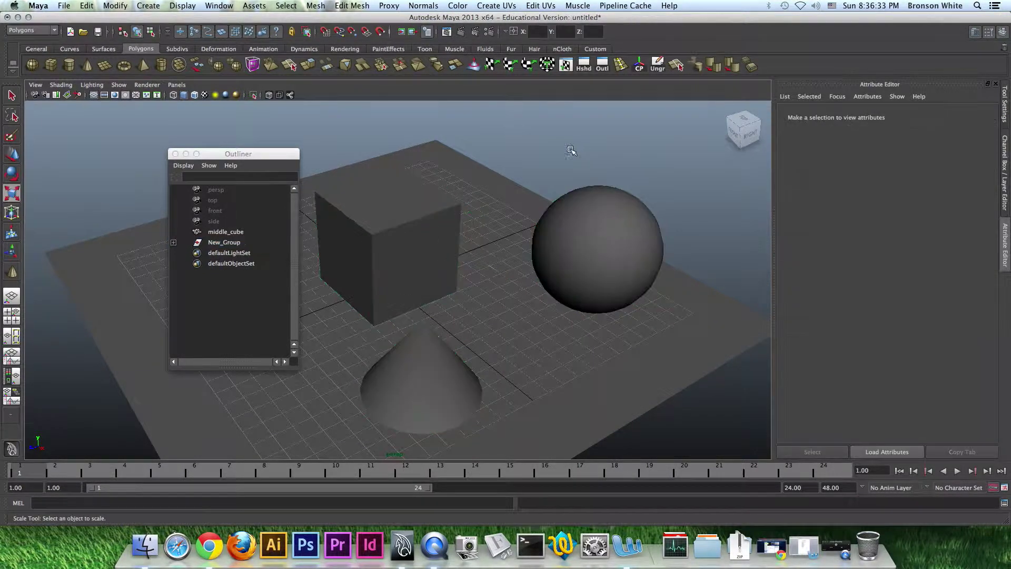
# Close the Outliner and select the sphere, cone and cube together directly in the scene, viewing the selection from several angles.
pyautogui.click(175, 153)
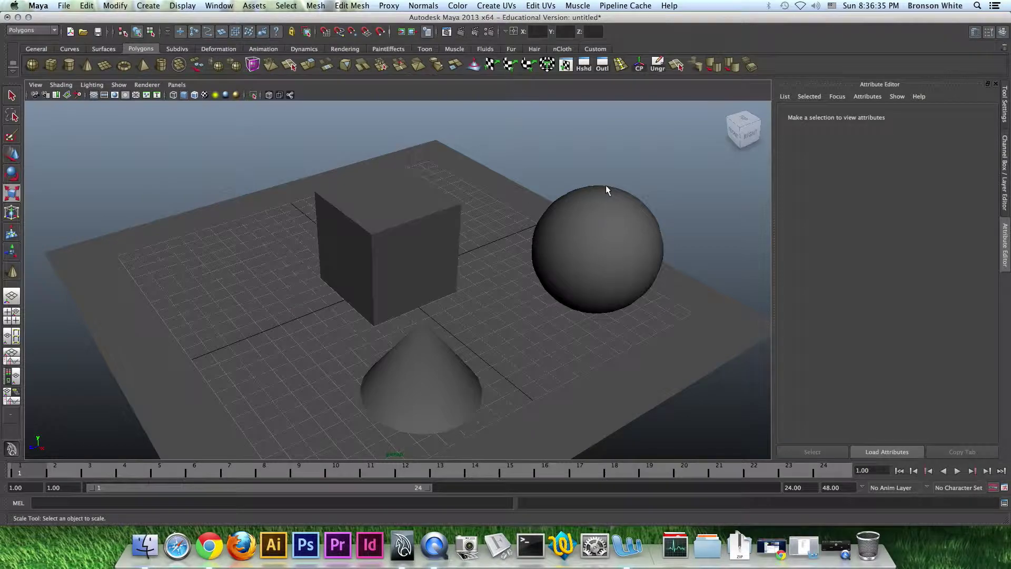
pyautogui.click(598, 263)
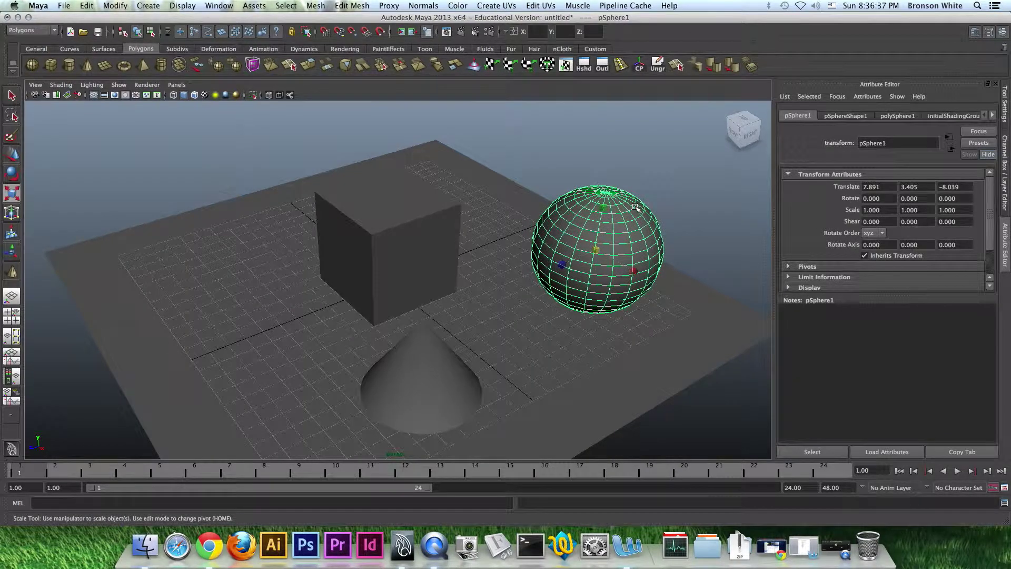
pyautogui.keyDown('alt'); pyautogui.moveTo(609, 237); pyautogui.dragTo(636, 213); pyautogui.keyUp('alt')
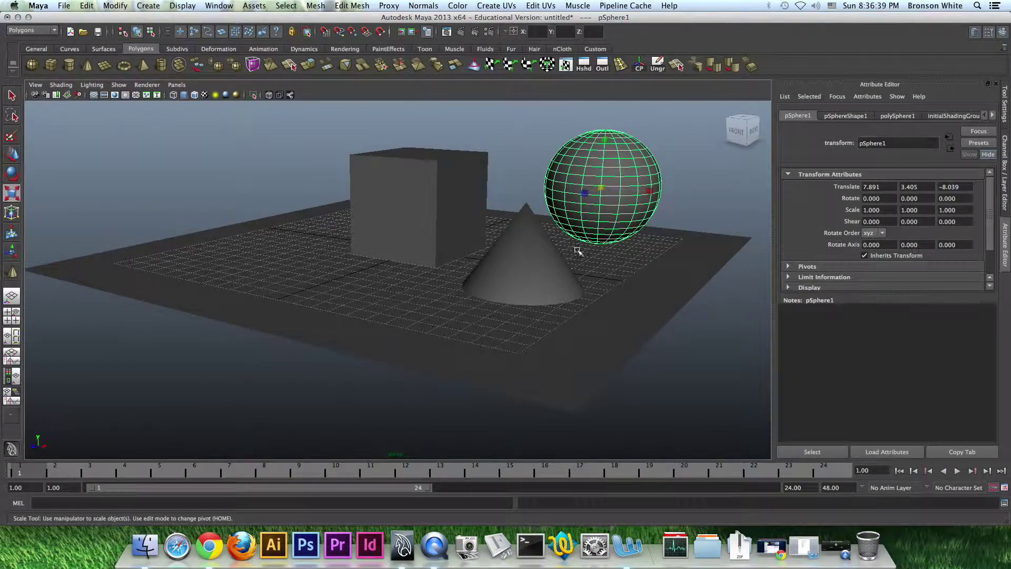
pyautogui.keyDown('shift'); pyautogui.click(526, 258); pyautogui.keyUp('shift')
pyautogui.click(444, 203)
pyautogui.keyDown('alt'); pyautogui.moveTo(690, 195); pyautogui.dragTo(670, 199); pyautogui.keyUp('alt')
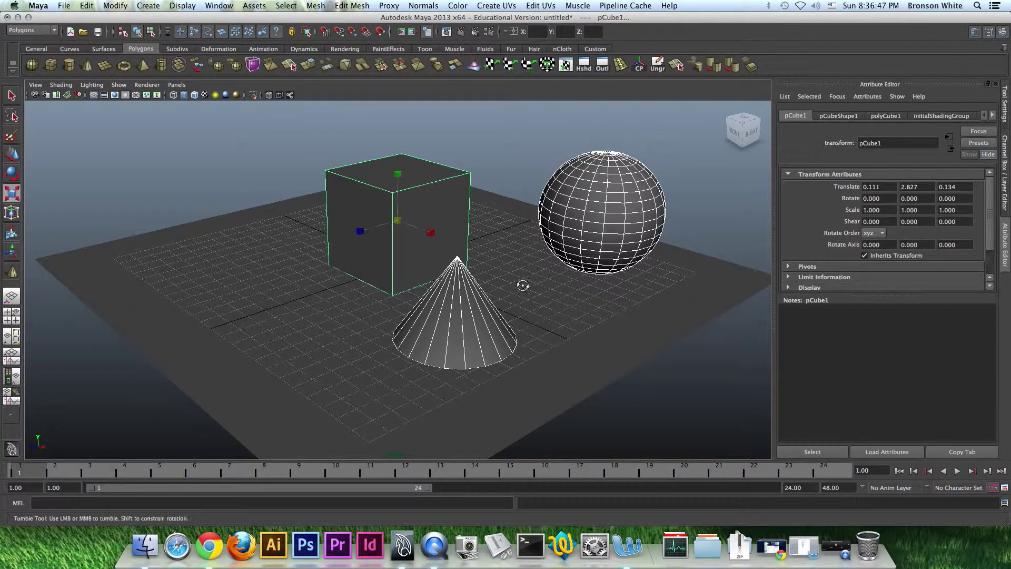
pyautogui.keyDown('alt'); pyautogui.moveTo(516, 286); pyautogui.dragTo(555, 283); pyautogui.keyUp('alt')
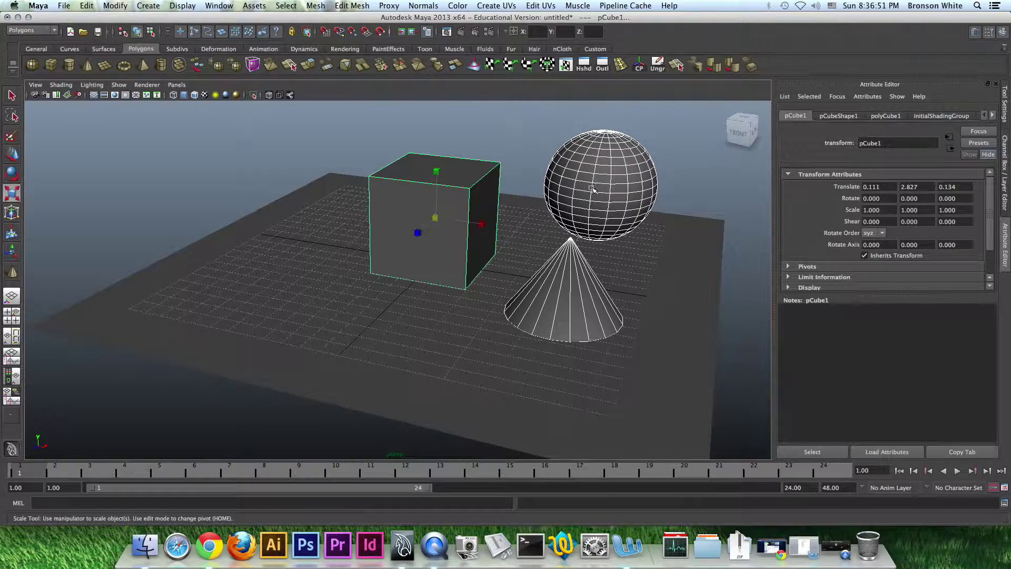
pyautogui.keyDown('alt'); pyautogui.moveTo(641, 249); pyautogui.dragTo(491, 234); pyautogui.keyUp('alt')
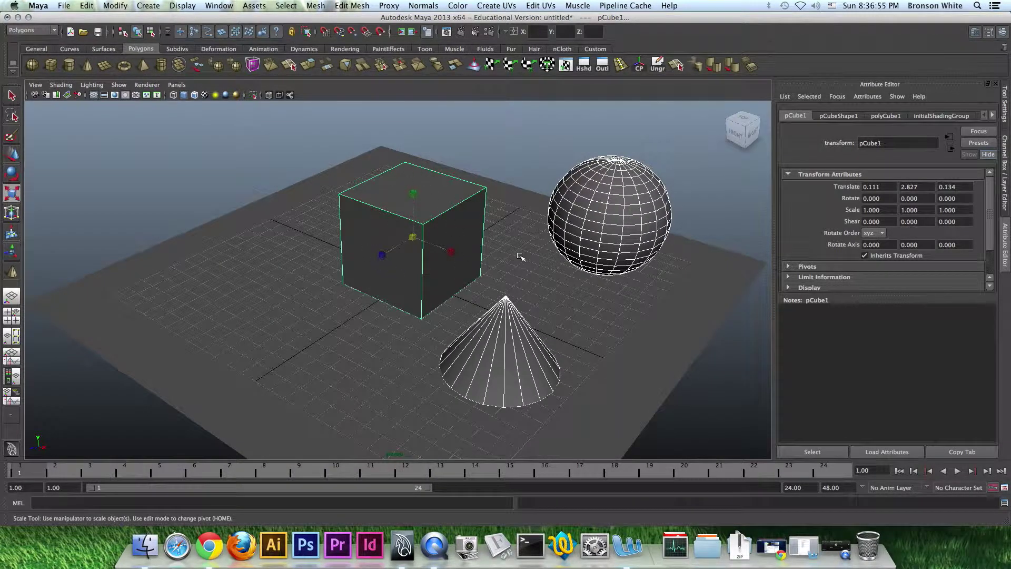
# Clear the multiple selection, reopen the Outliner, move it clear of the objects and select New_Group.
pyautogui.click(530, 153)
pyautogui.click(425, 207)
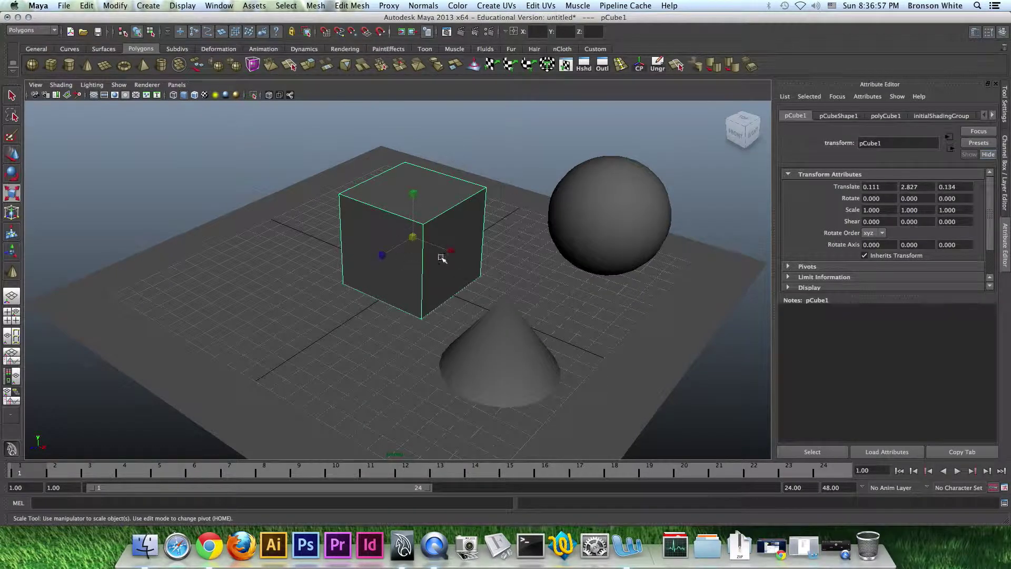
pyautogui.click(601, 65)
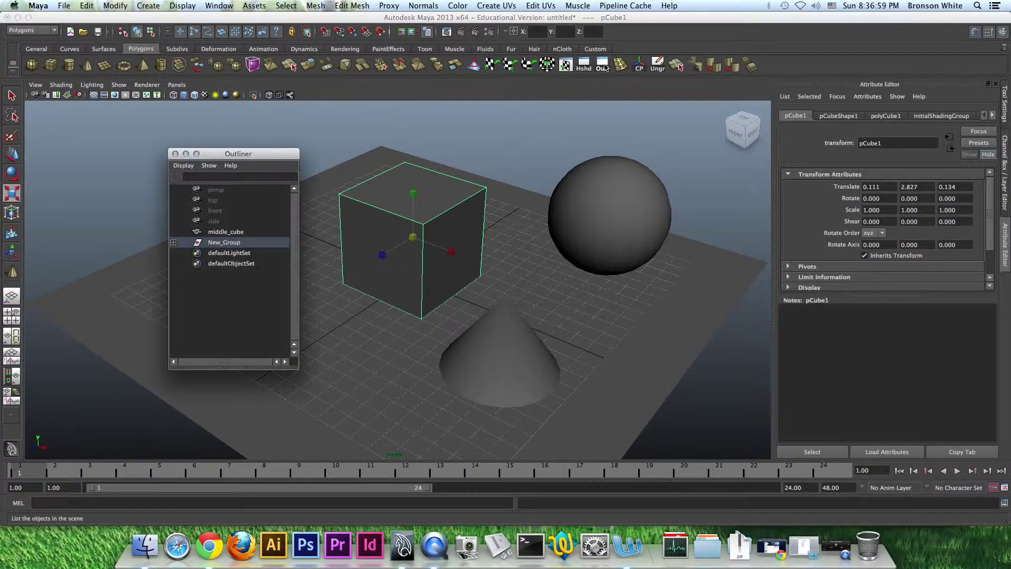
pyautogui.moveTo(253, 154); pyautogui.dragTo(228, 155)
pyautogui.click(200, 244)
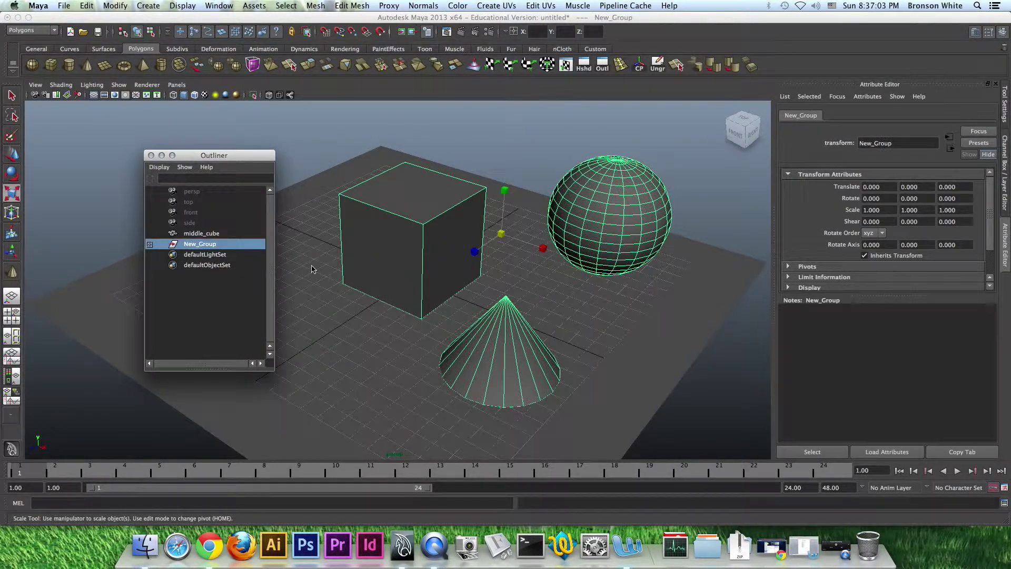
# Try rotating New_Group around the Y axis about its shared pivot, and undo the rotation.
pyautogui.keyDown('alt'); pyautogui.moveTo(400, 247); pyautogui.dragTo(515, 232); pyautogui.keyUp('alt')
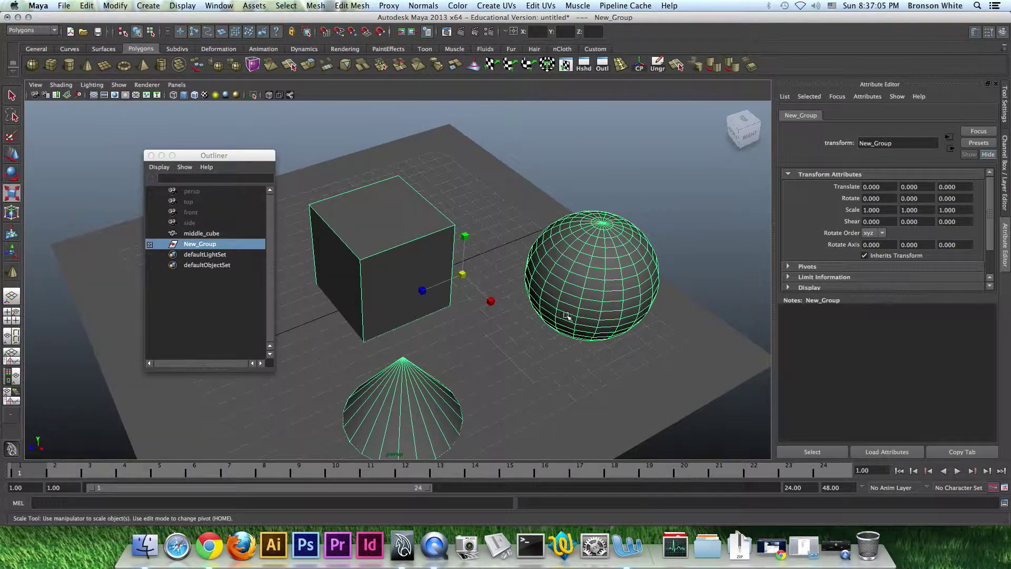
pyautogui.keyDown('alt'); pyautogui.moveTo(598, 307); pyautogui.dragTo(539, 310, button='right'); pyautogui.keyUp('alt')
pyautogui.keyDown('alt'); pyautogui.moveTo(530, 348); pyautogui.dragTo(541, 332); pyautogui.keyUp('alt')
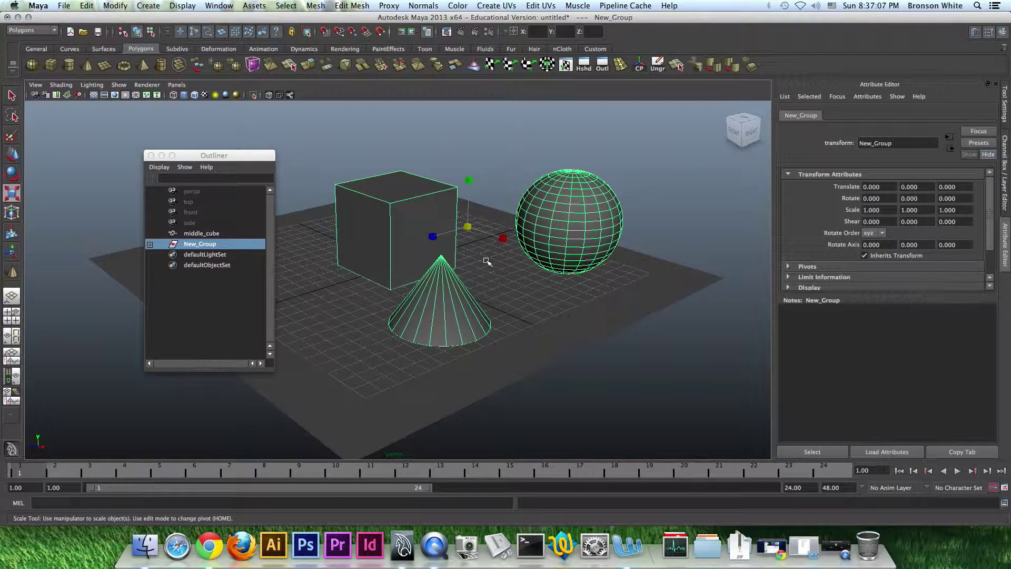
pyautogui.press('e')
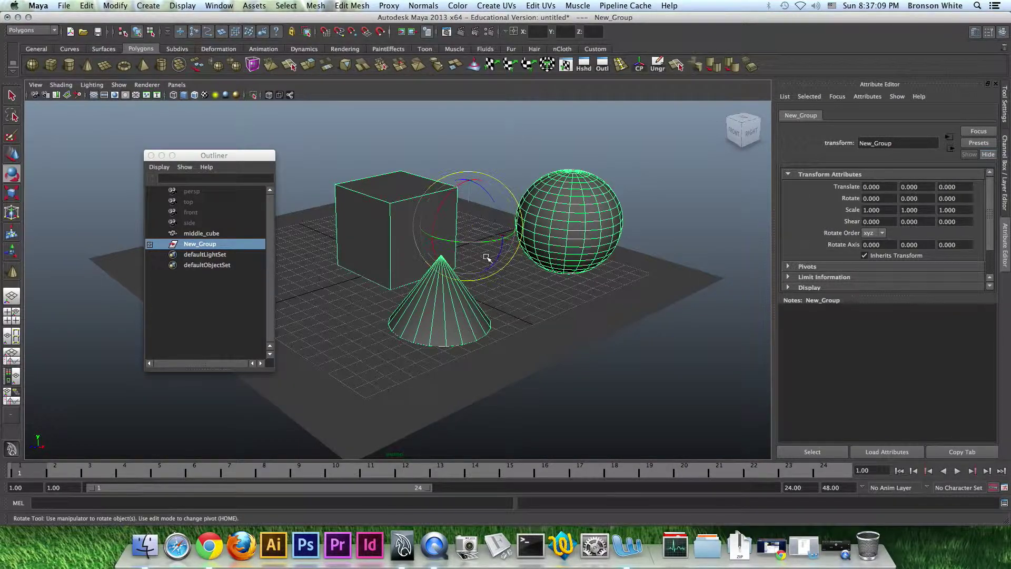
pyautogui.moveTo(481, 243)
pyautogui.mouseDown()
pyautogui.moveTo(508, 240)
pyautogui.moveTo(481, 244)
pyautogui.mouseUp()
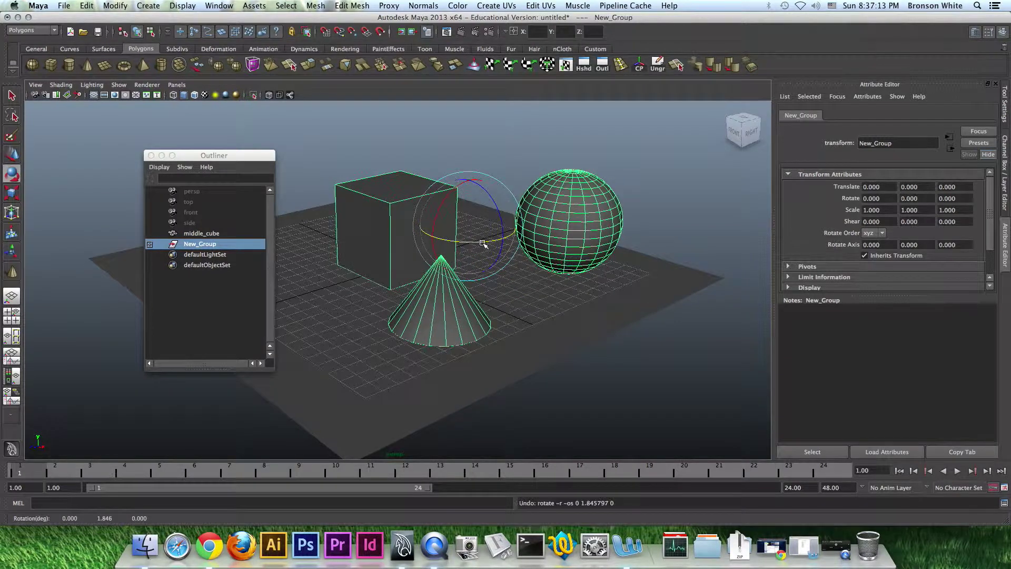
# Try rotating the individually selected sphere, cube and cone around their own Y axes, undo it and clear the selection.
pyautogui.click(602, 164)
pyautogui.keyDown('shift'); pyautogui.click(410, 207); pyautogui.keyUp('shift')
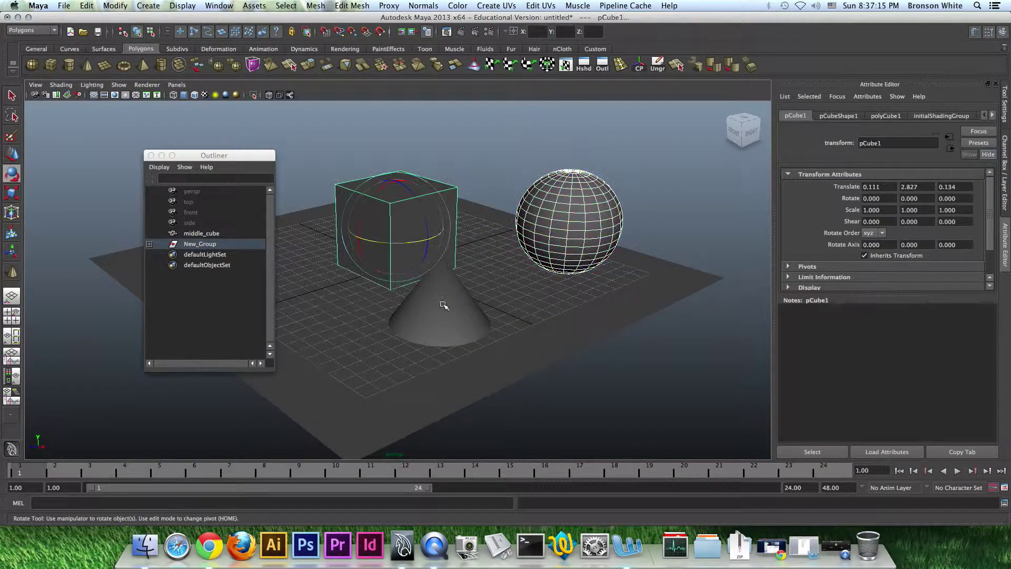
pyautogui.keyDown('shift'); pyautogui.click(443, 302); pyautogui.keyUp('shift')
pyautogui.moveTo(453, 310)
pyautogui.mouseDown()
pyautogui.moveTo(474, 313)
pyautogui.moveTo(431, 315)
pyautogui.moveTo(457, 314)
pyautogui.mouseUp()
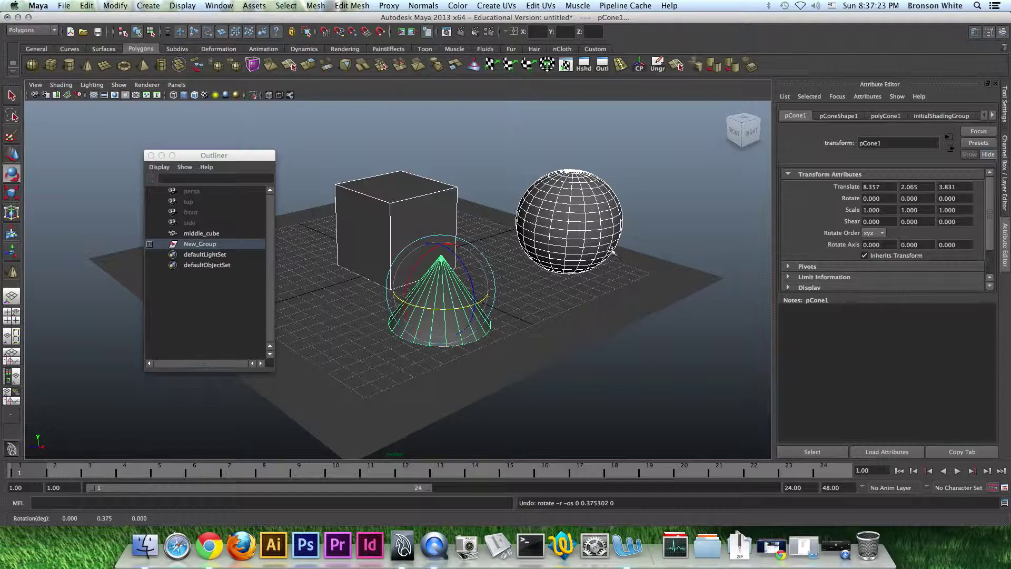
pyautogui.click(632, 179)
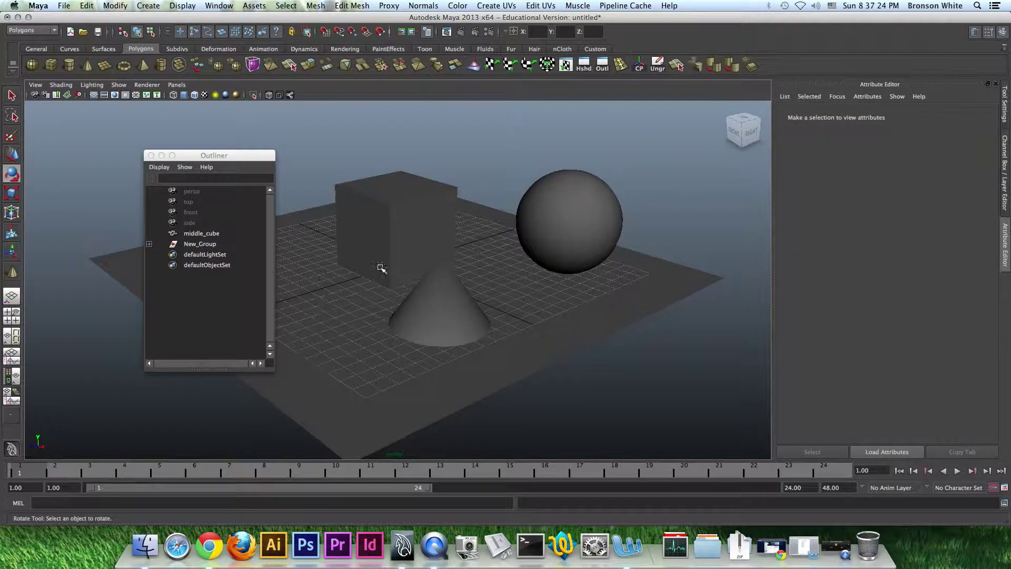
# Ungroup New_Group into its separate sphere, cube and cone, and clear the selection.
pyautogui.click(199, 244)
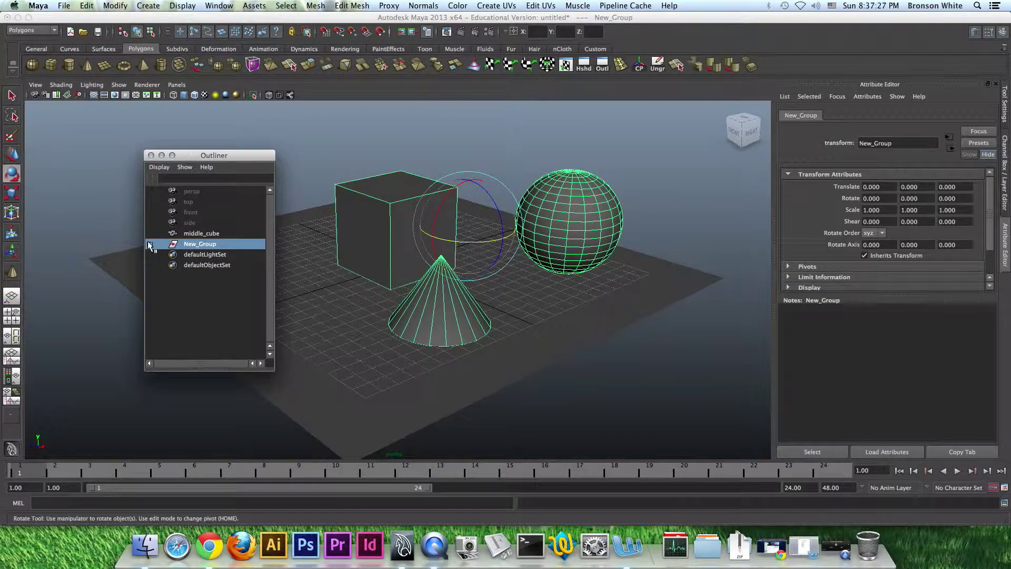
pyautogui.click(87, 6)
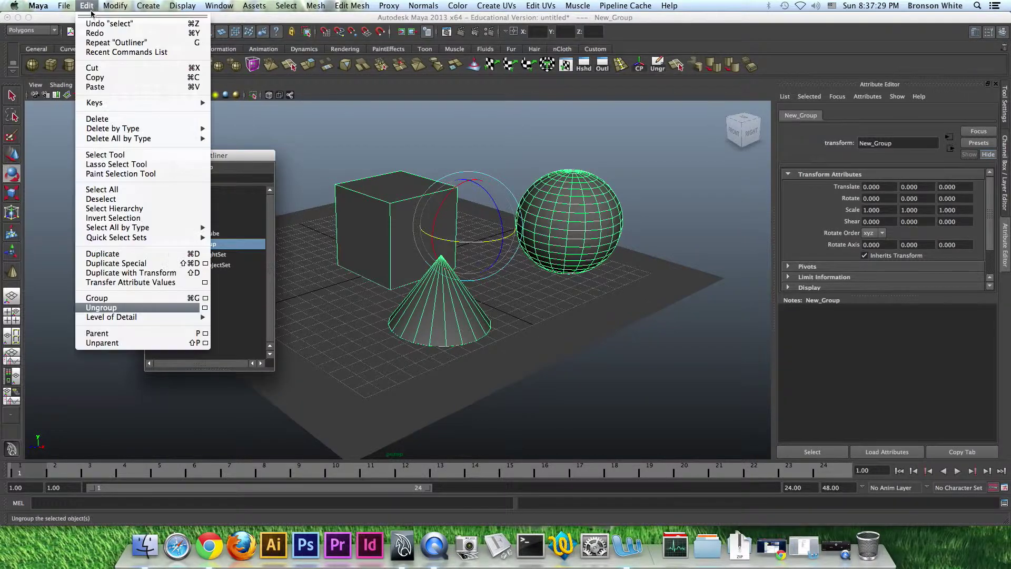
pyautogui.click(124, 308)
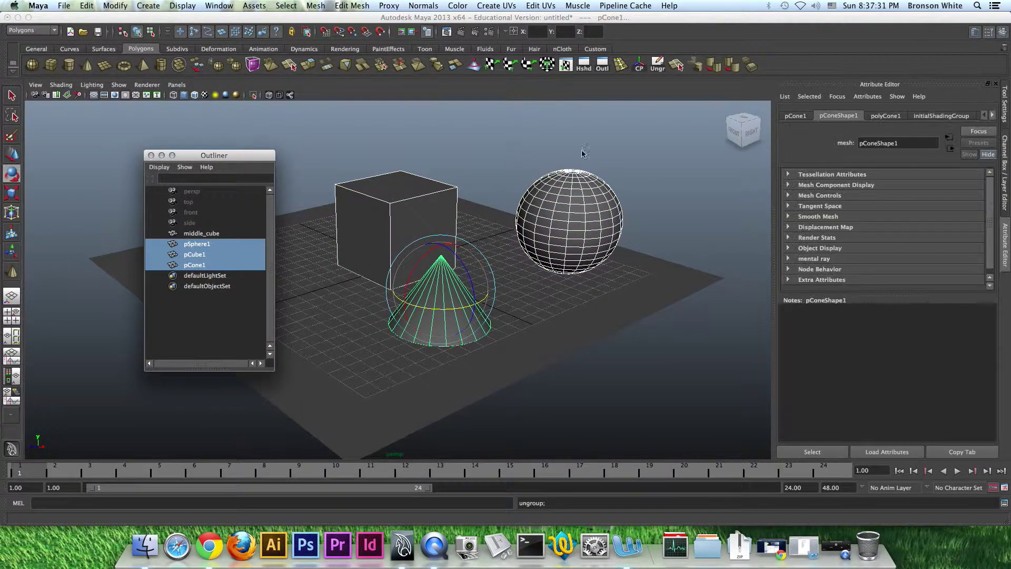
pyautogui.click(530, 275)
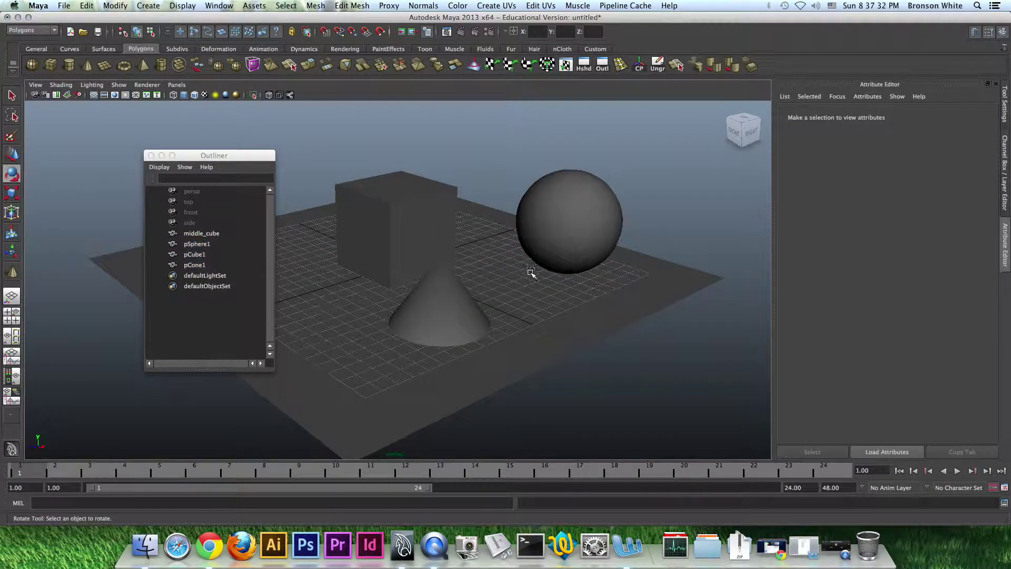
# Parent the sphere to the cube and clear the selection.
pyautogui.click(372, 227)
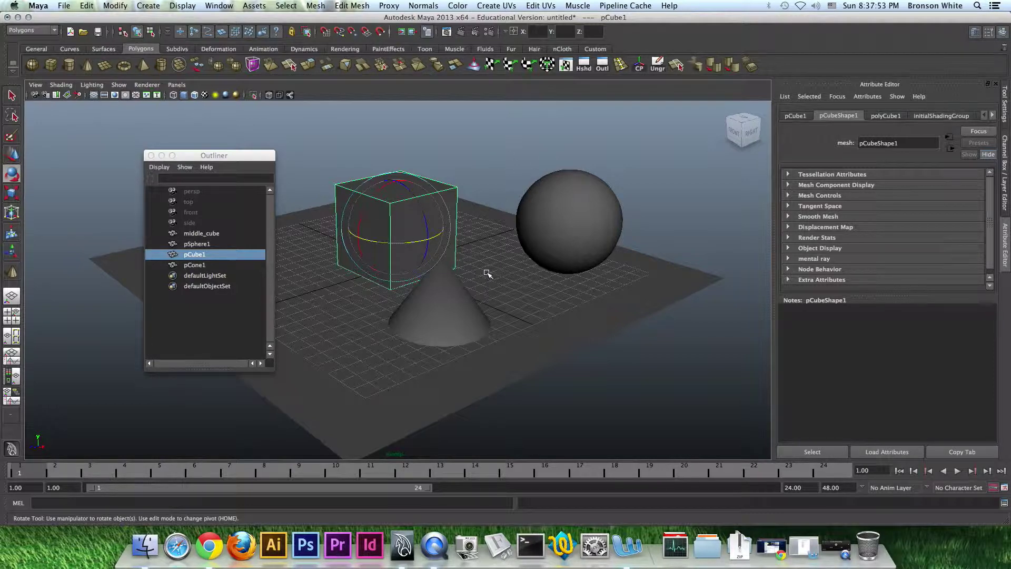
pyautogui.click(550, 215)
pyautogui.keyDown('shift'); pyautogui.click(413, 217); pyautogui.keyUp('shift')
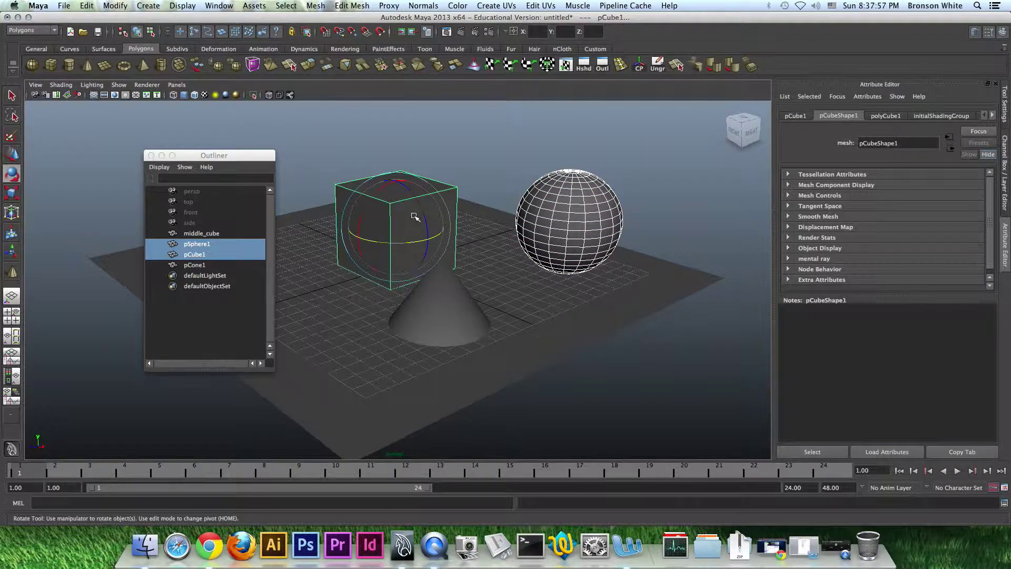
pyautogui.press('p')
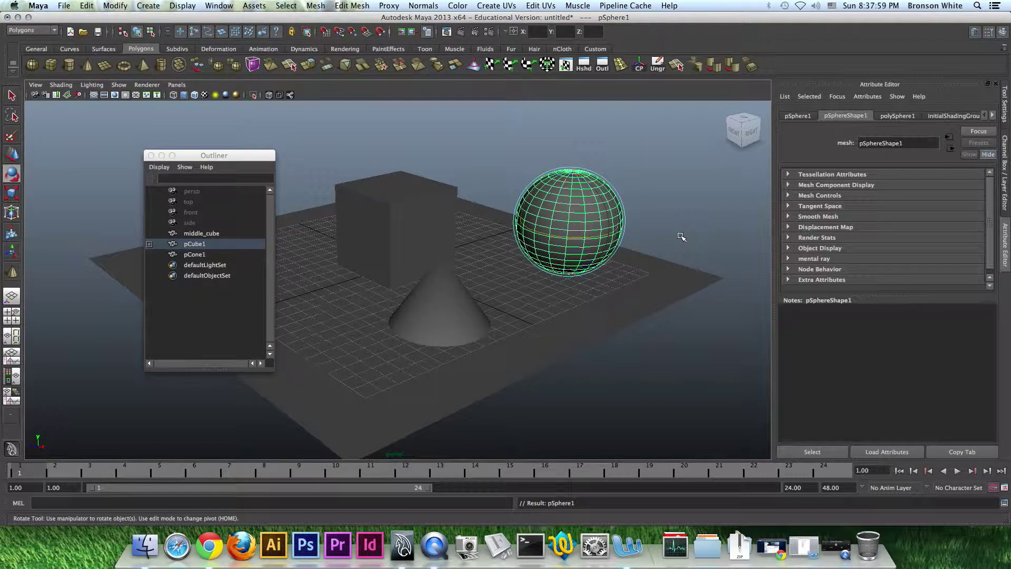
pyautogui.click(664, 204)
# Test the parenting by selecting the cube, sphere and cone in turn, and try rotating the cube around Y before undoing it.
pyautogui.click(262, 245)
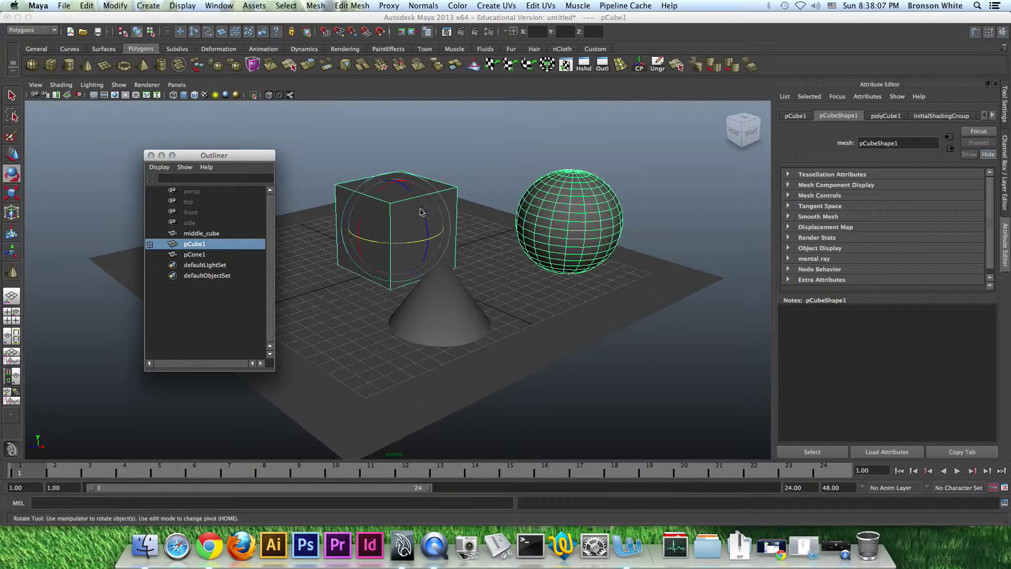
pyautogui.click(491, 172)
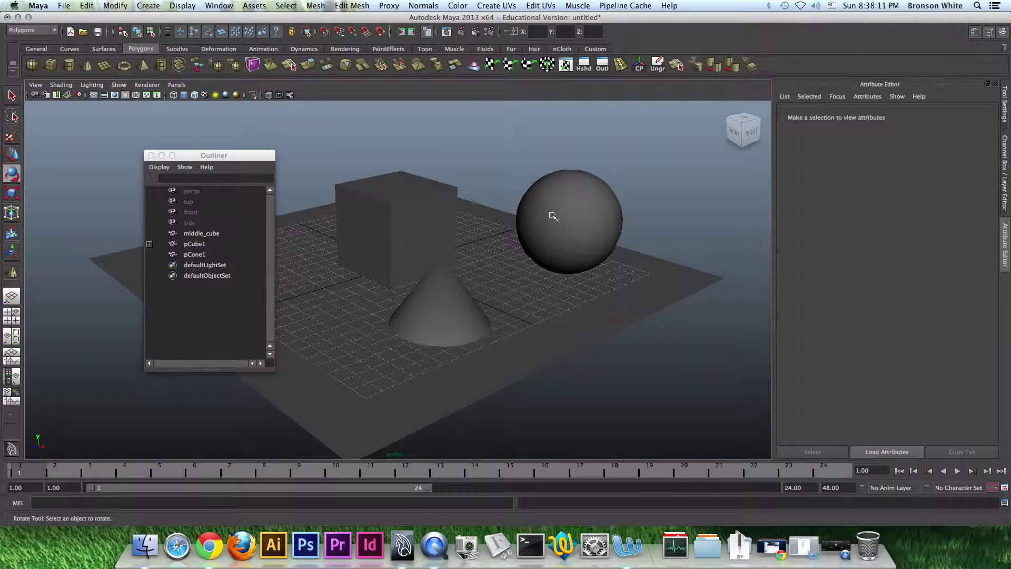
pyautogui.click(578, 214)
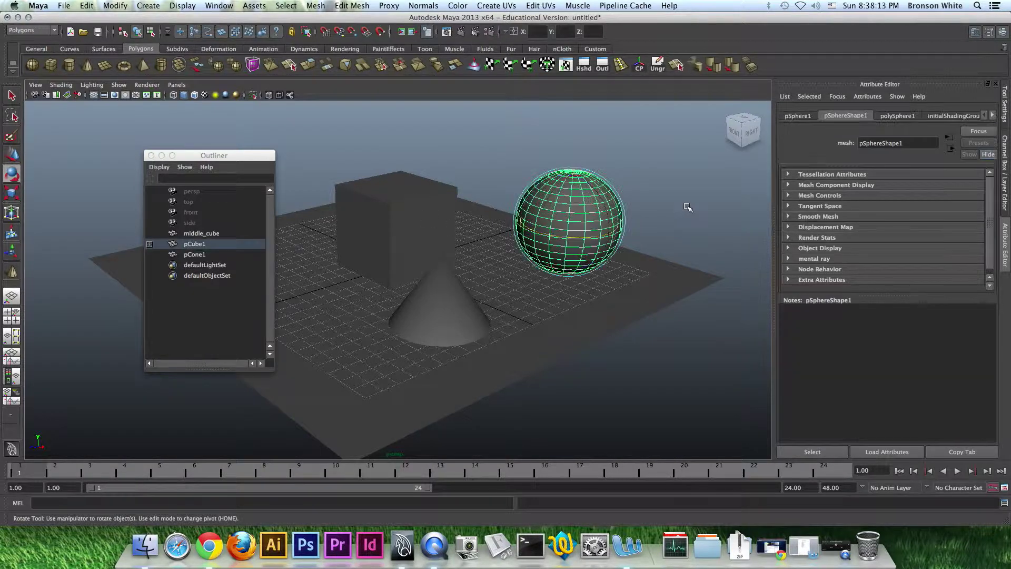
pyautogui.click(645, 178)
pyautogui.click(441, 290)
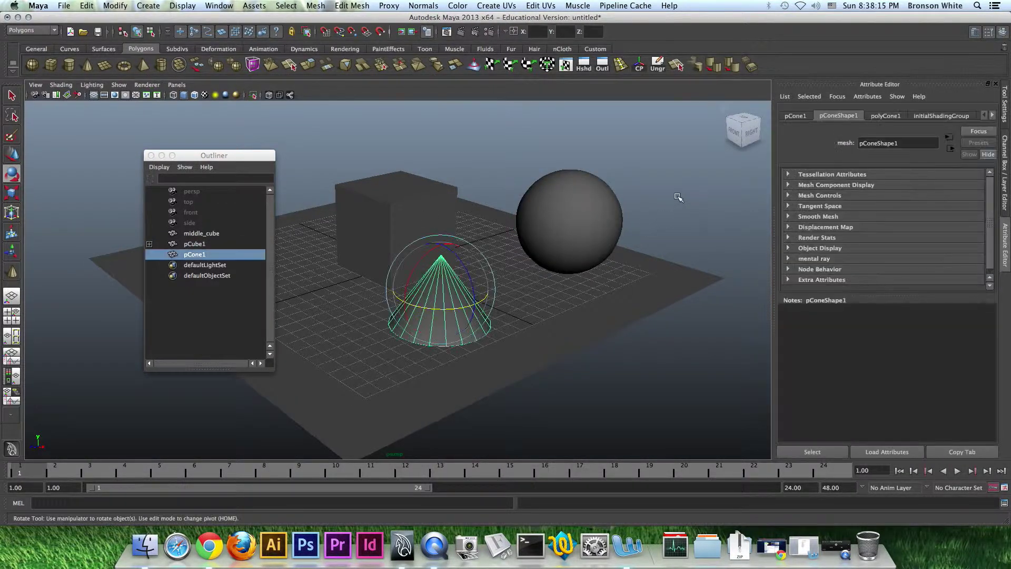
pyautogui.click(676, 195)
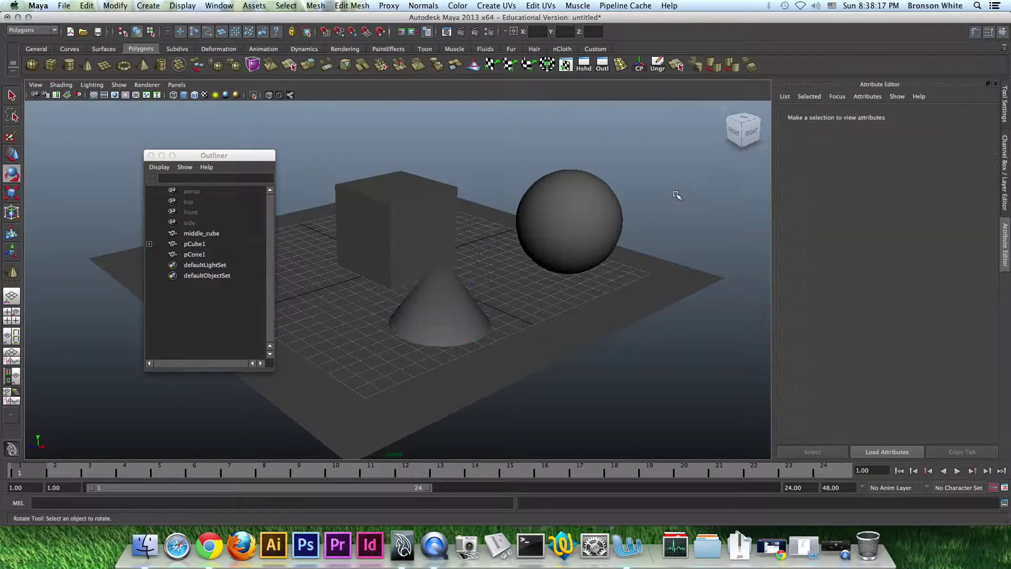
pyautogui.click(392, 207)
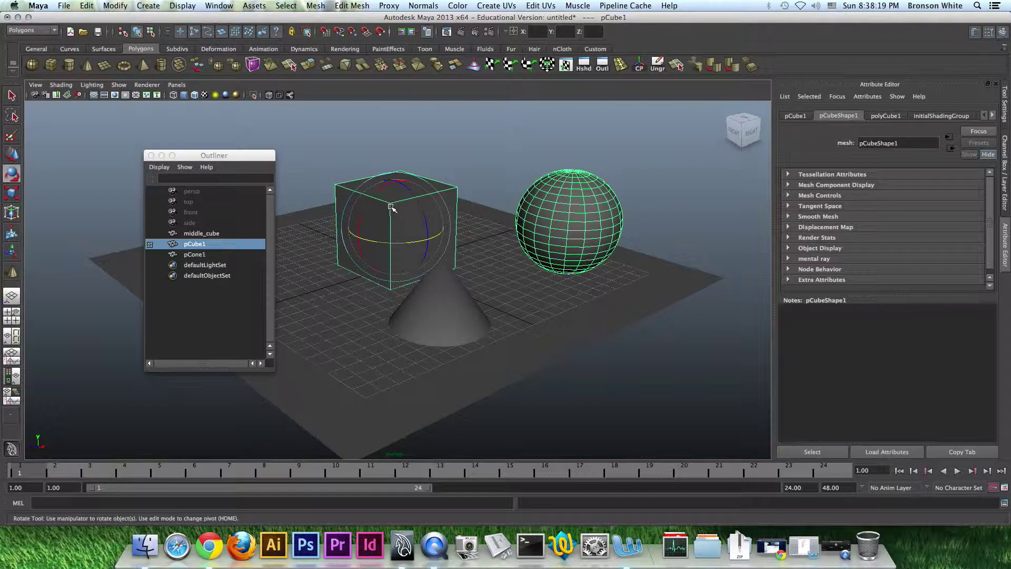
pyautogui.moveTo(417, 246)
pyautogui.mouseDown()
pyautogui.moveTo(369, 245)
pyautogui.moveTo(412, 245)
pyautogui.mouseUp()
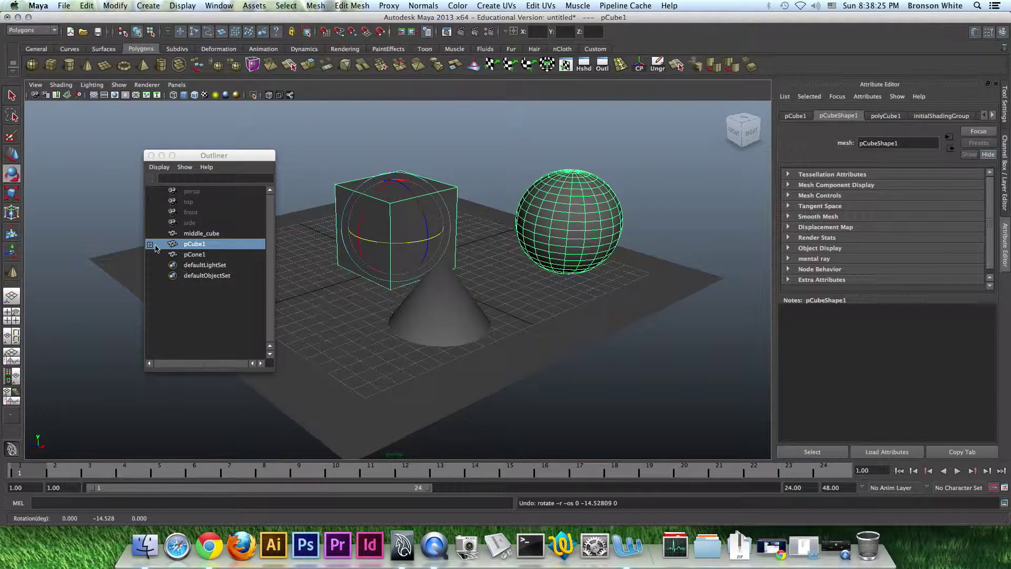
# Expand pCube1 in the Outliner and parent pCone1 under it alongside pSphere1.
pyautogui.click(150, 244)
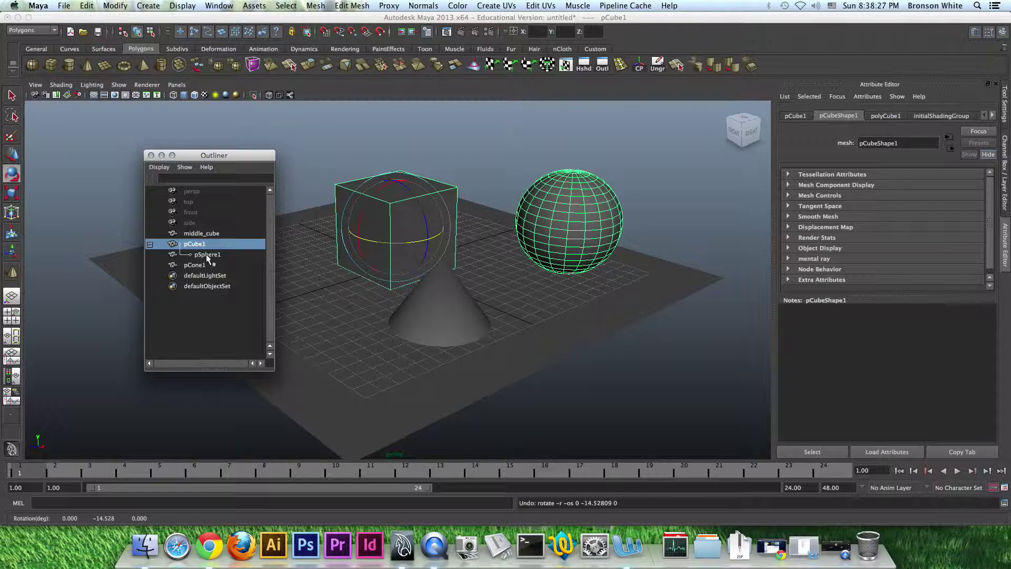
pyautogui.click(196, 265)
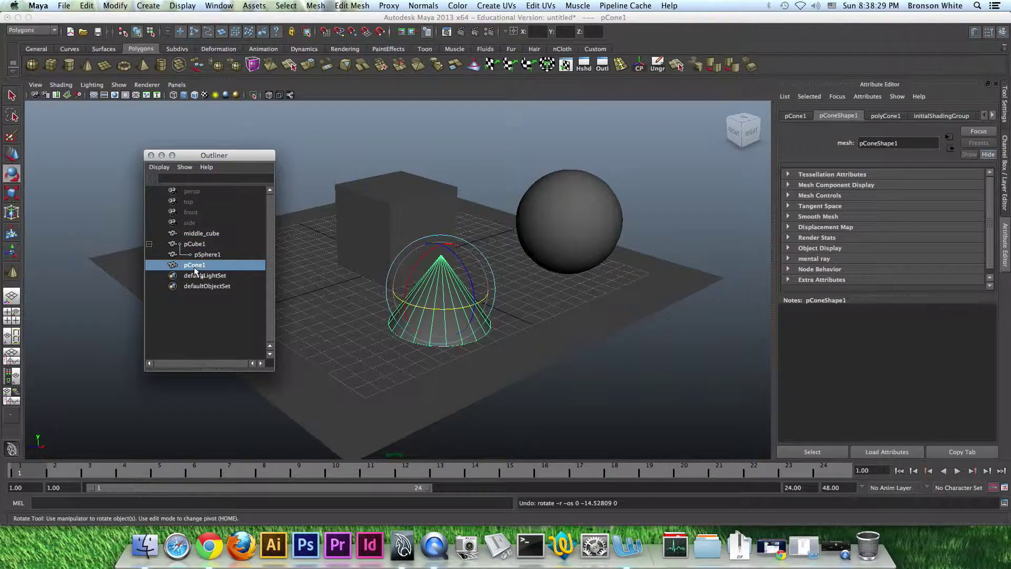
pyautogui.moveTo(194, 270); pyautogui.dragTo(194, 246, button='middle')
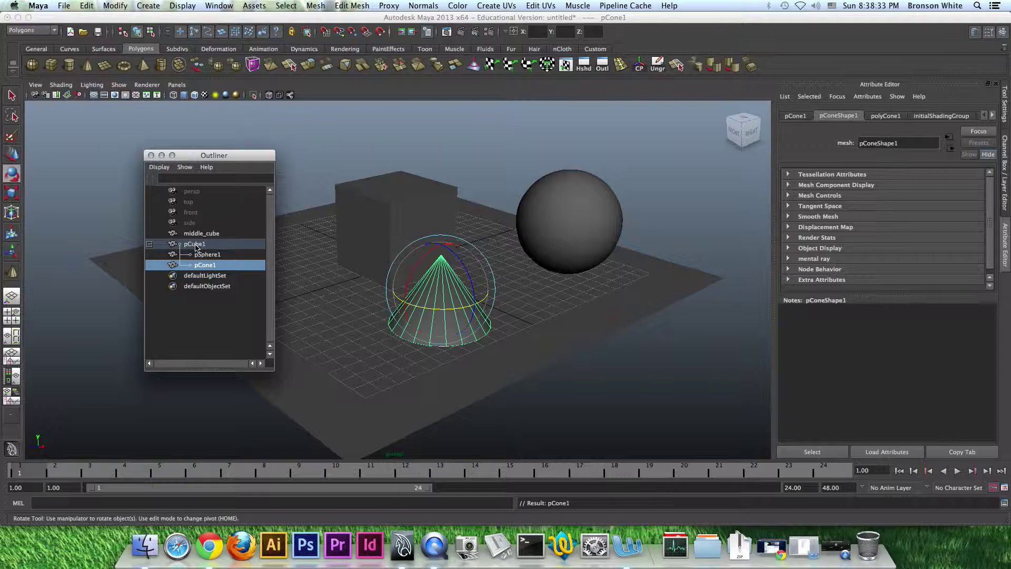
# Try rotating pCube1 with its child sphere and cone about 8 degrees around the Y axis, and undo the rotation.
pyautogui.click(194, 244)
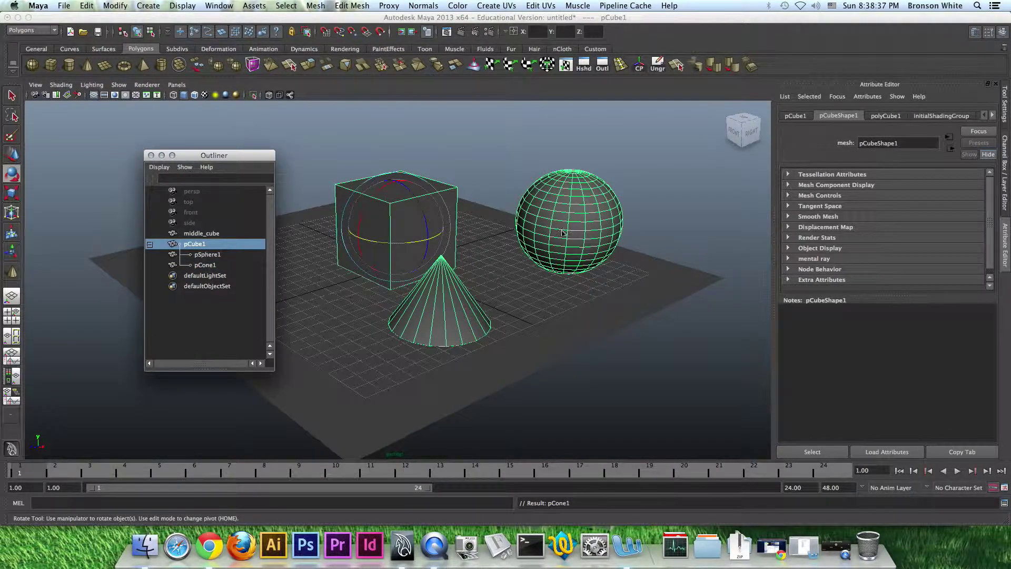
pyautogui.moveTo(419, 243); pyautogui.dragTo(430, 241)
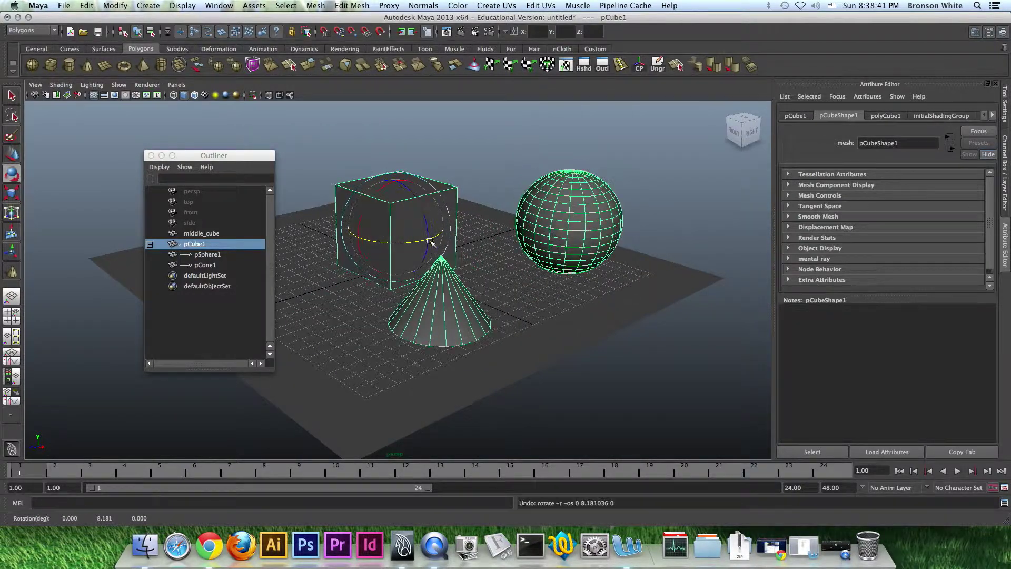
# Unparent pSphere1 and pCone1 from pCube1 in the Outliner so all three are separate top-level objects, and clear the selection.
pyautogui.click(206, 256)
pyautogui.keyDown('shift'); pyautogui.click(203, 265); pyautogui.keyUp('shift')
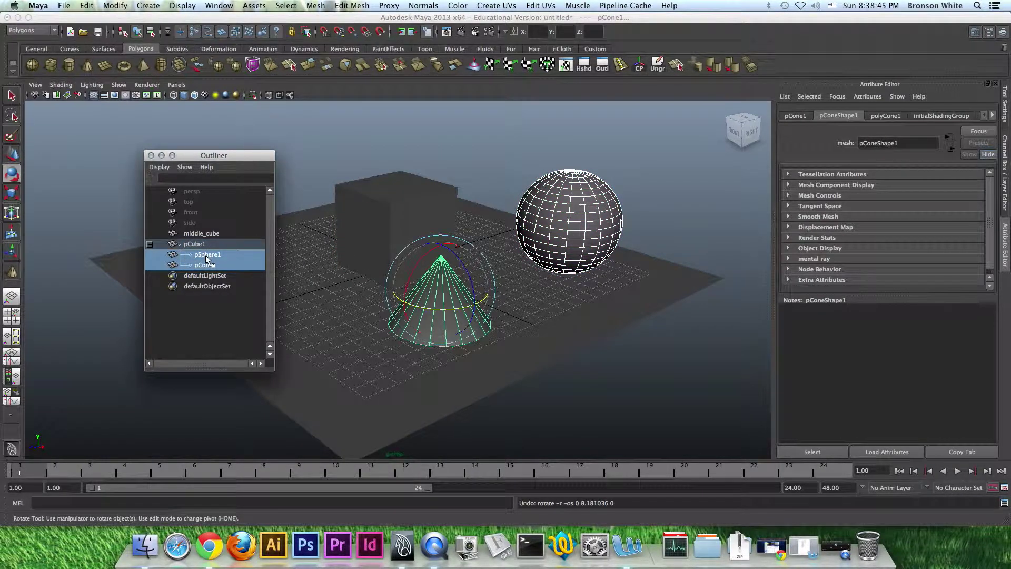
pyautogui.click(206, 255)
pyautogui.keyDown('shift'); pyautogui.click(204, 265); pyautogui.keyUp('shift')
pyautogui.moveTo(205, 265); pyautogui.dragTo(205, 244)
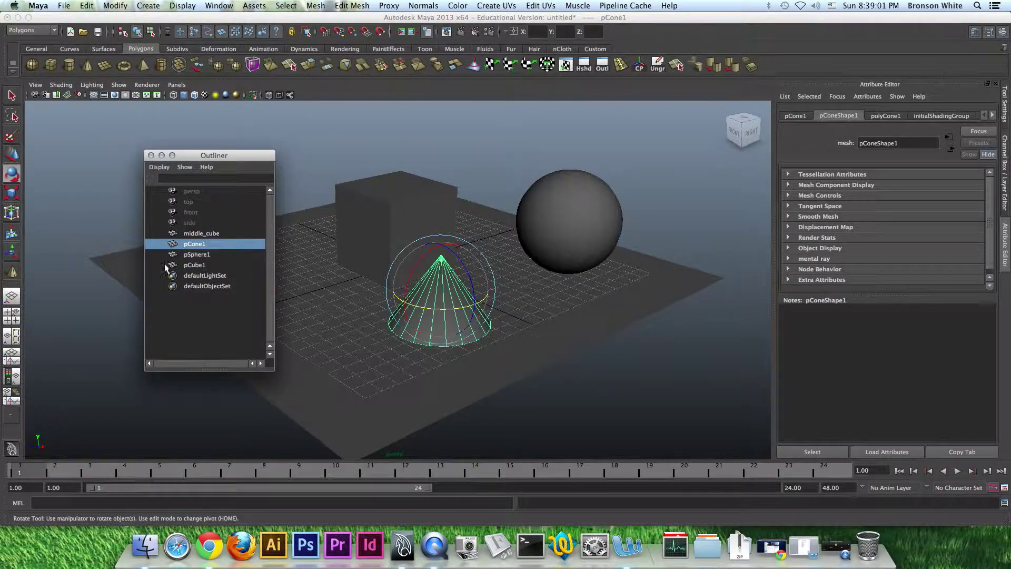
pyautogui.click(506, 143)
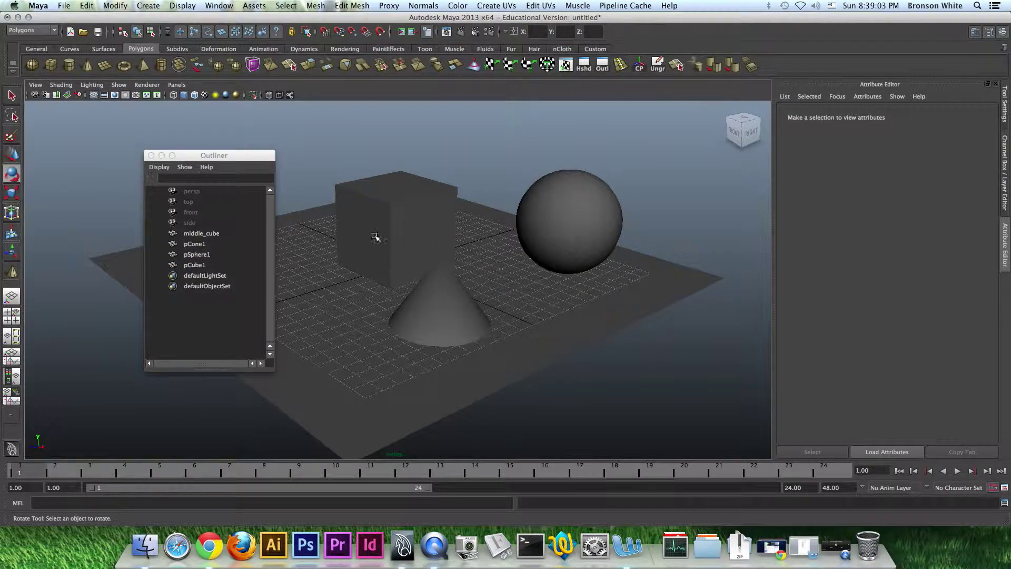
# Close the Outliner, reopen it to demonstrate its shortcut, and close it again.
pyautogui.keyDown('alt'); pyautogui.moveTo(482, 258); pyautogui.dragTo(522, 324); pyautogui.keyUp('alt')
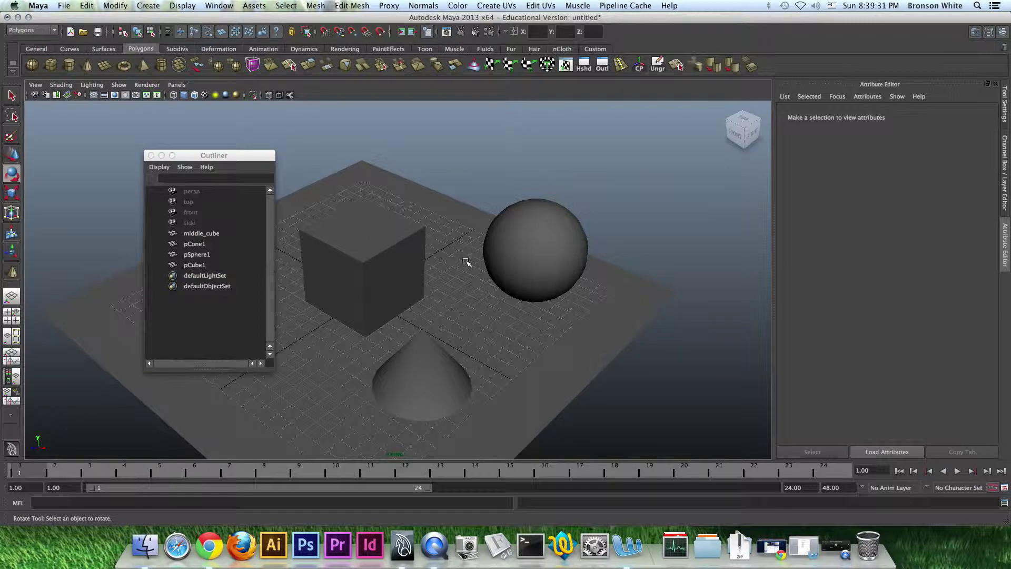
pyautogui.click(152, 156)
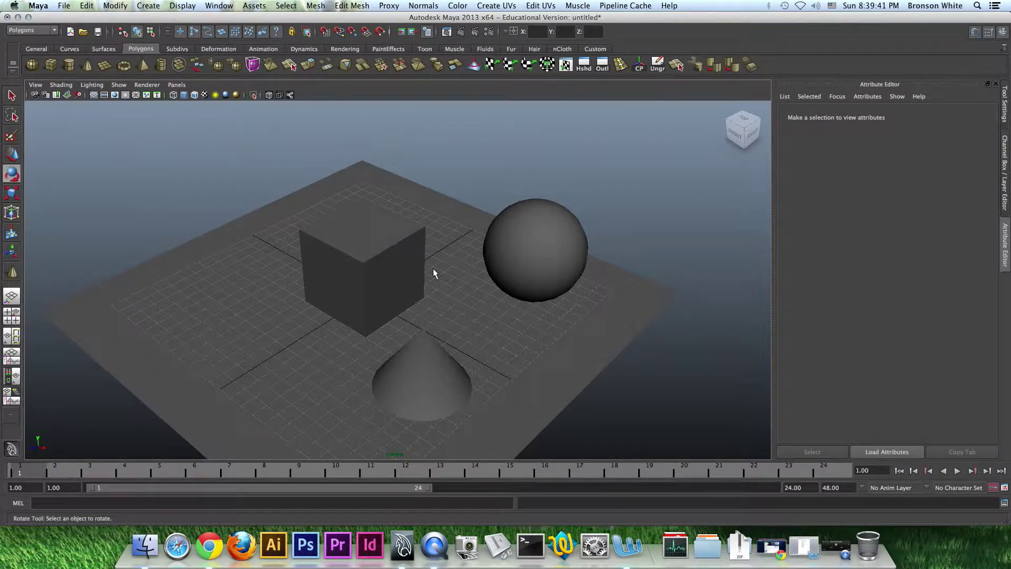
pyautogui.keyDown('alt'); pyautogui.moveTo(460, 284); pyautogui.dragTo(497, 250); pyautogui.keyUp('alt')
pyautogui.click(601, 64)
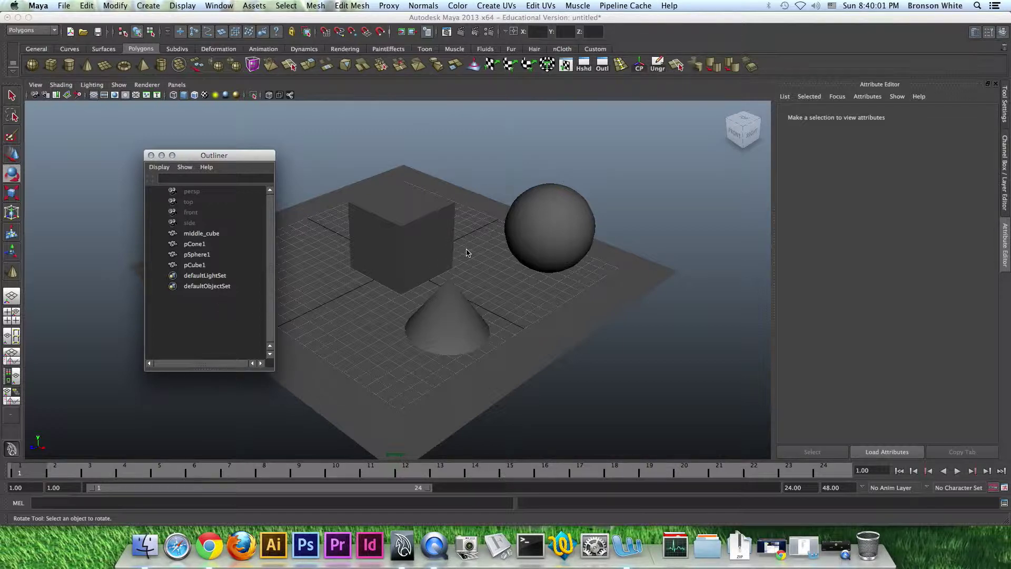
pyautogui.click(151, 155)
# Open the UV Texture Editor and the Hypershade for a brief look, and close both windows.
pyautogui.click(565, 65)
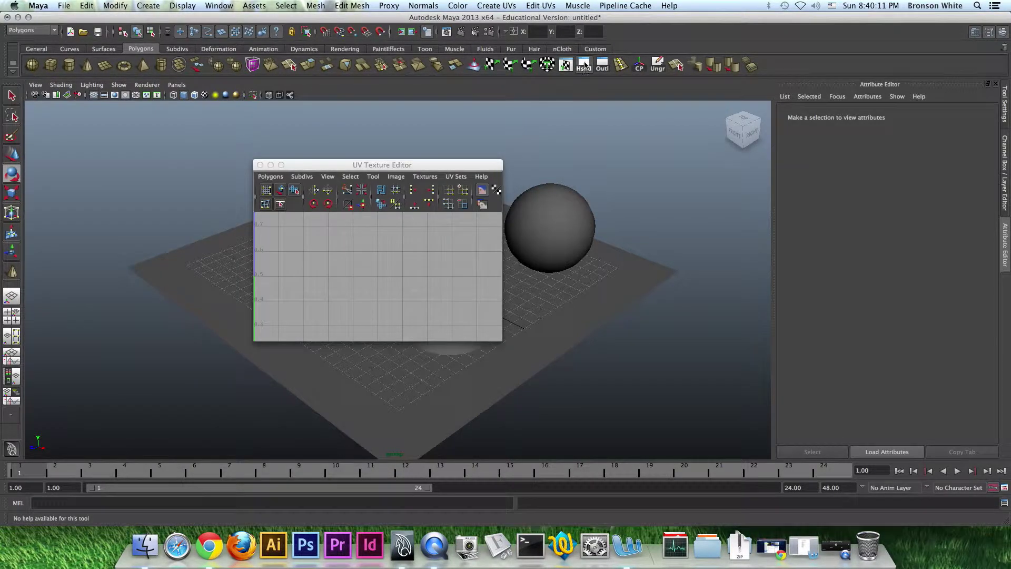
pyautogui.click(583, 66)
pyautogui.click(260, 165)
pyautogui.moveTo(694, 56); pyautogui.dragTo(470, 97)
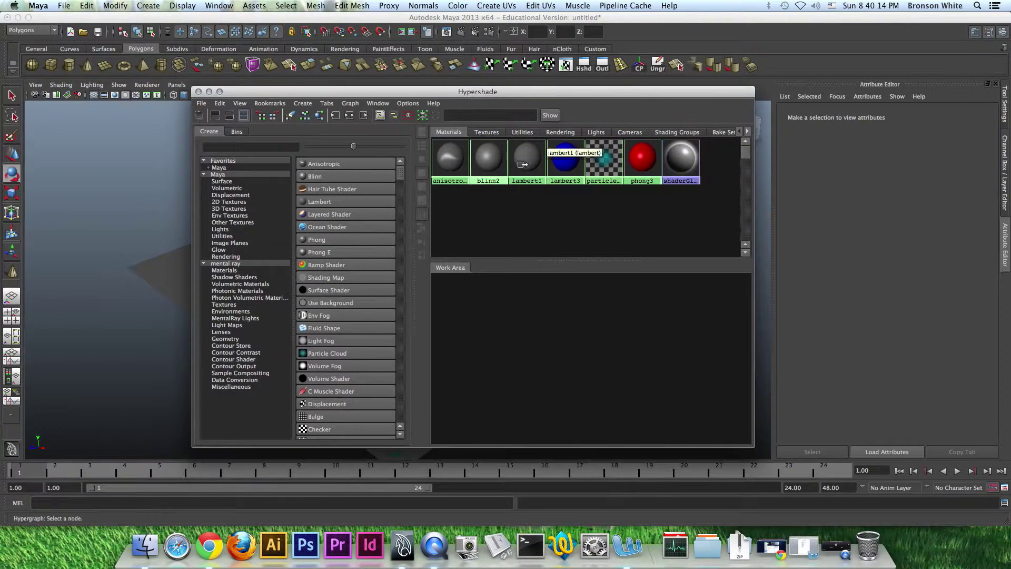
pyautogui.click(198, 92)
pyautogui.moveTo(514, 277)
pyautogui.keyDown('alt'); pyautogui.mouseDown()
pyautogui.moveTo(515, 259)
pyautogui.moveTo(516, 282)
pyautogui.mouseUp(); pyautogui.keyUp('alt')
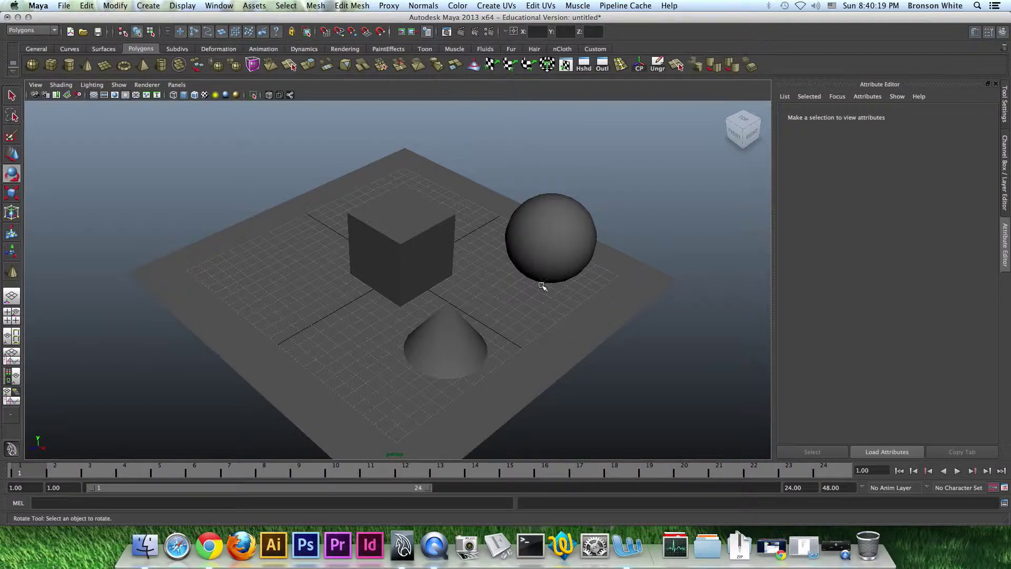